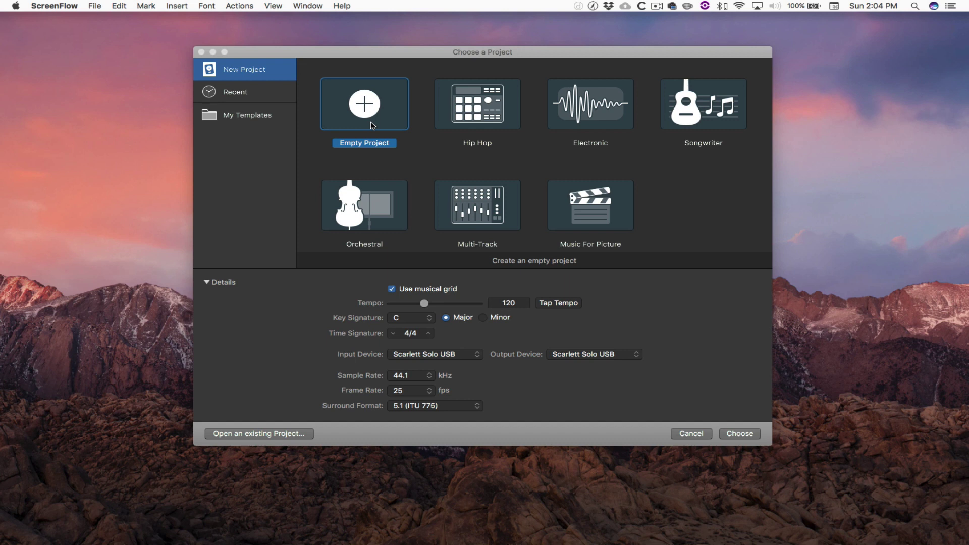
Bring the Choose a Project dialog into focus with Empty Project selected.
left_click(372, 125)
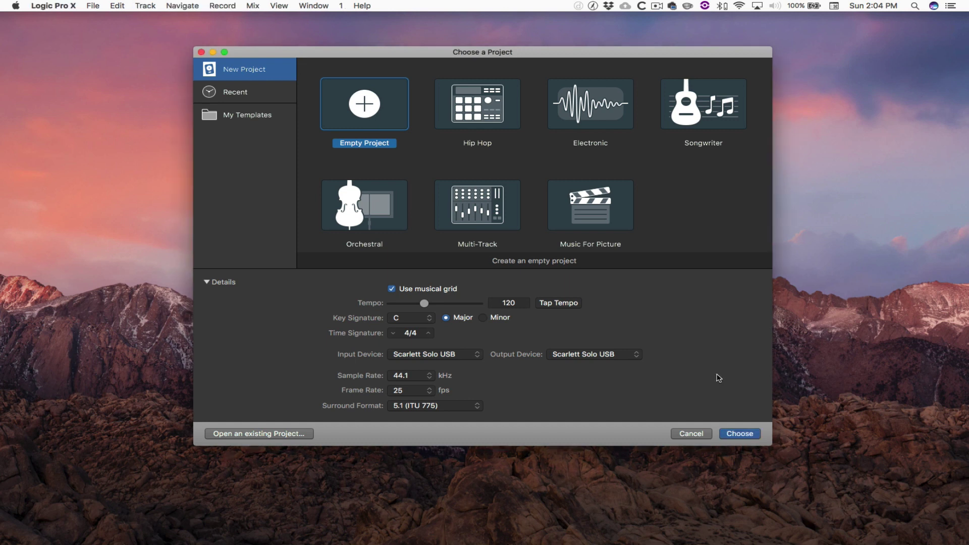
Create the empty project with 4 Software Instrument tracks.
left_click(736, 440)
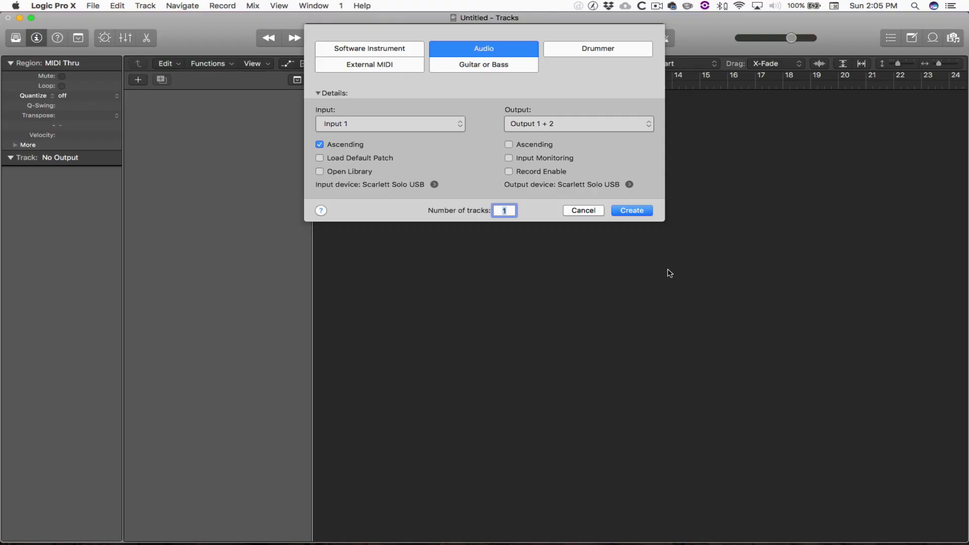
left_click(351, 48)
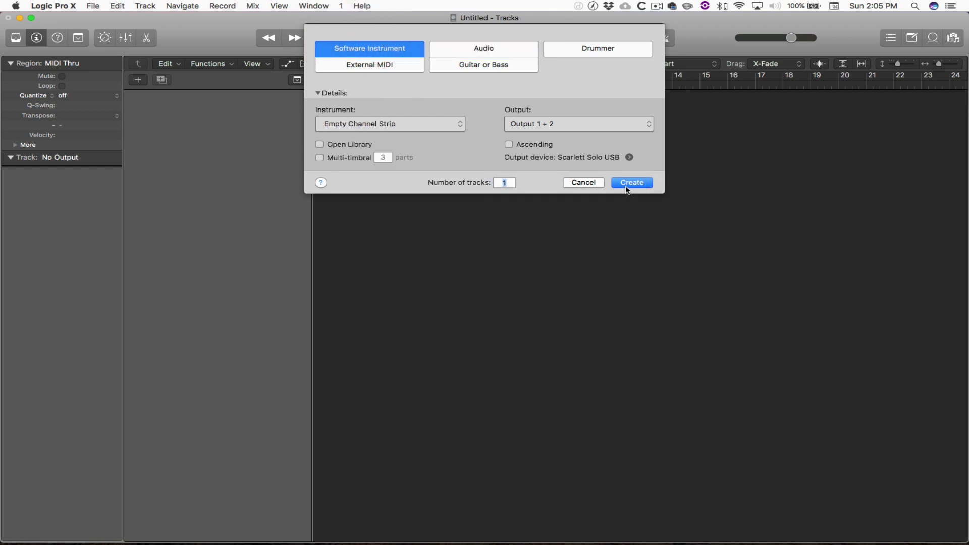
type("4")
key("Return")
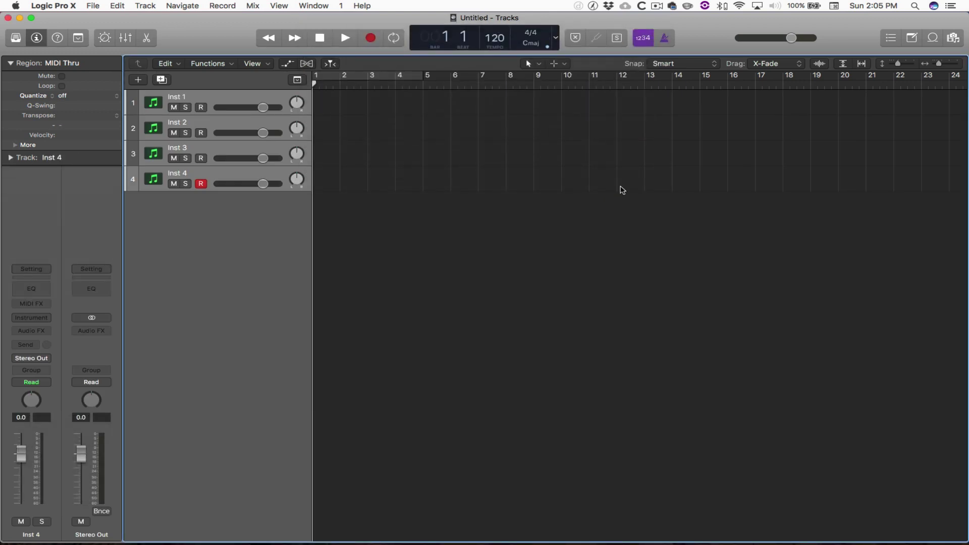
Open TMNT_nomusic.mov from the Downloads folder via File > Movie > Open Movie.
left_click(92, 5)
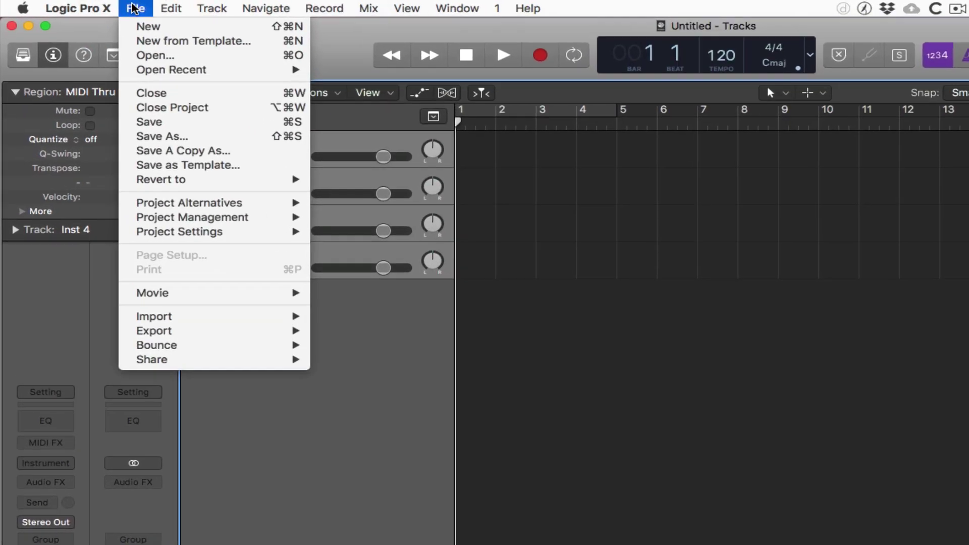
mouse_move(163, 203)
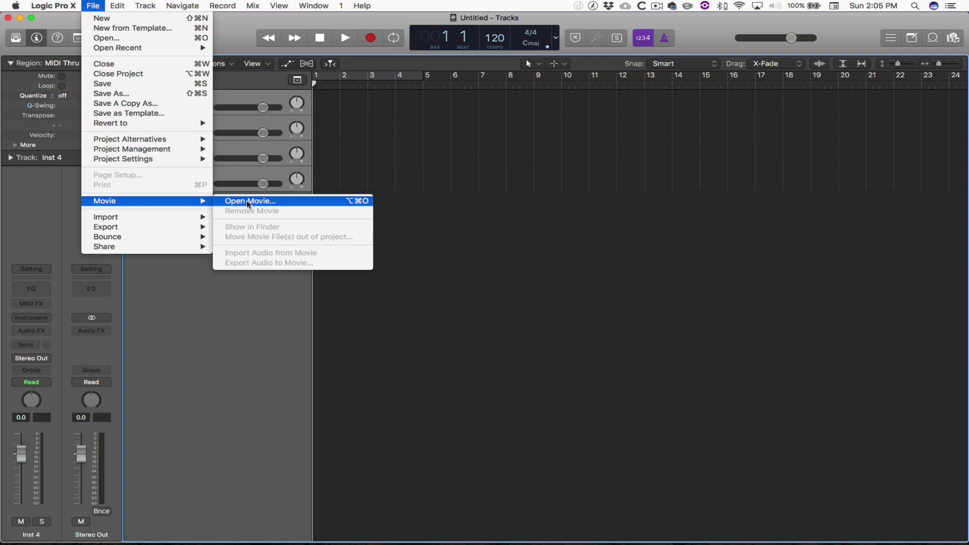
left_click(246, 200)
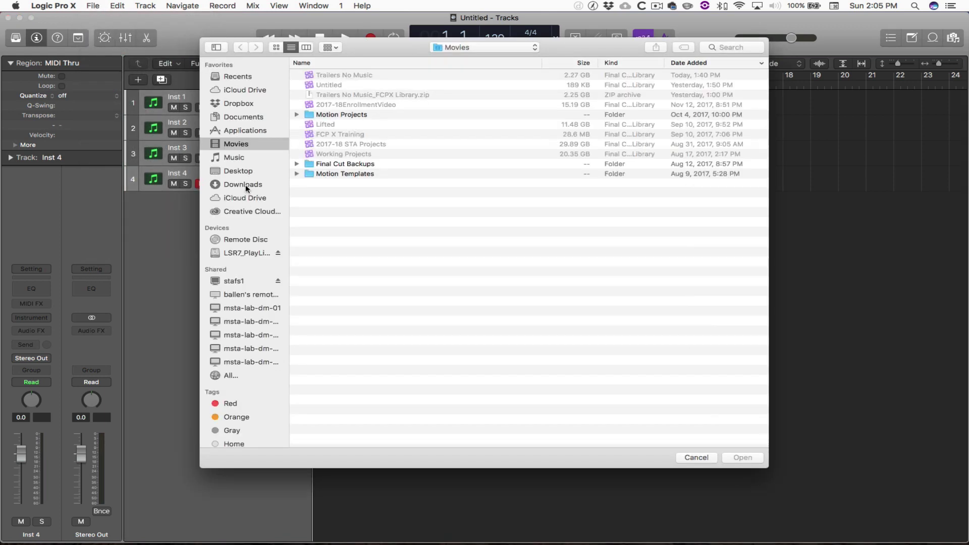
left_click(245, 185)
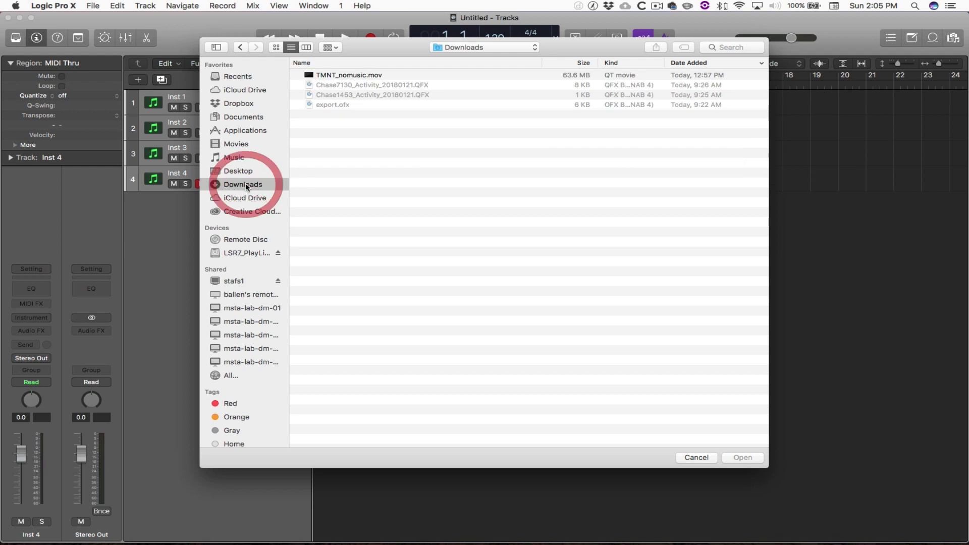
left_click(345, 78)
key("Return")
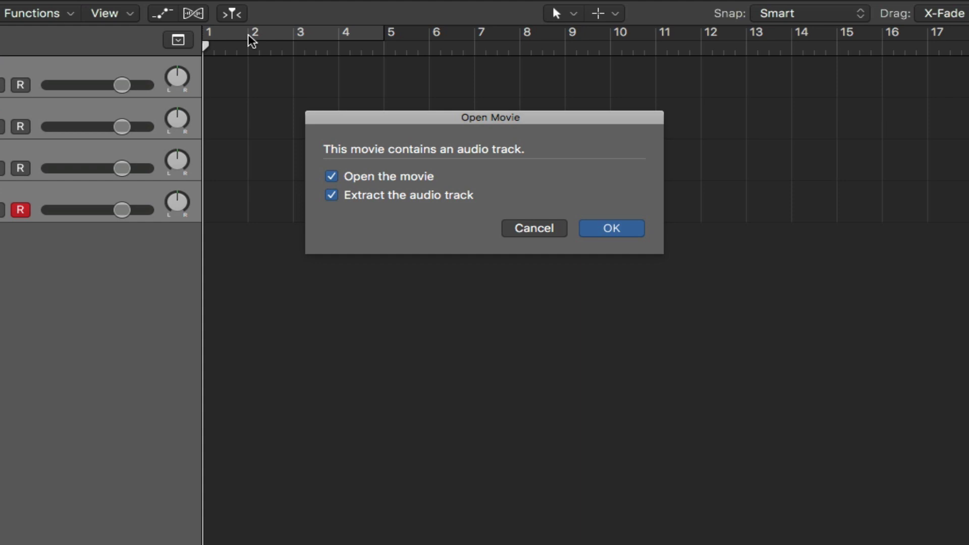
Open the movie with its audio extracted, keep 44,100 Hz, and switch to 23.976 fps.
key("Return")
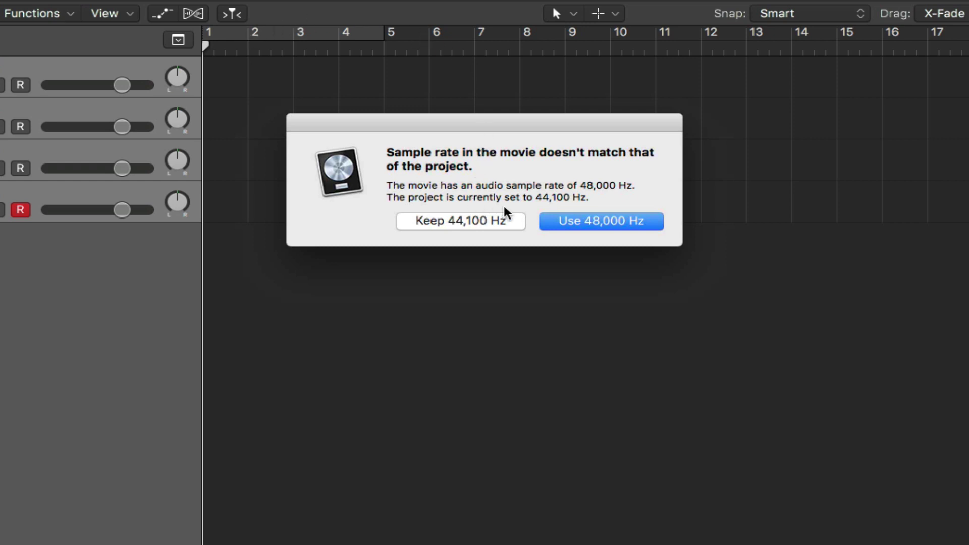
left_click(586, 220)
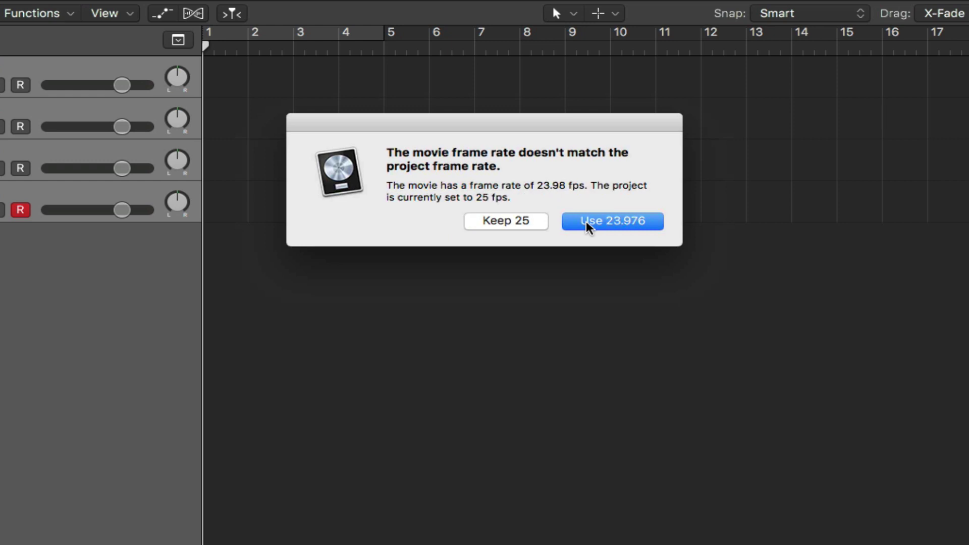
left_click(586, 221)
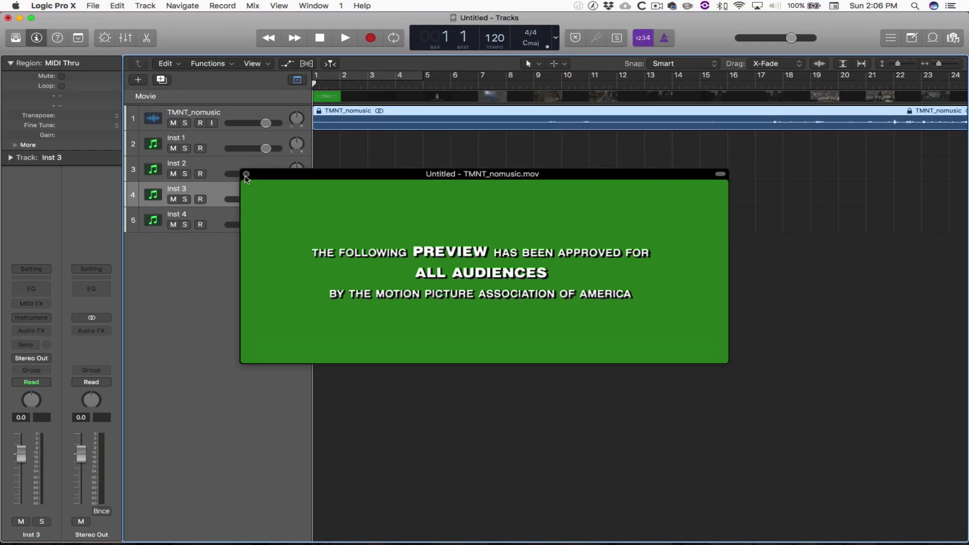
Close the floating movie window so the movie previews inside the inspector.
left_click(246, 174)
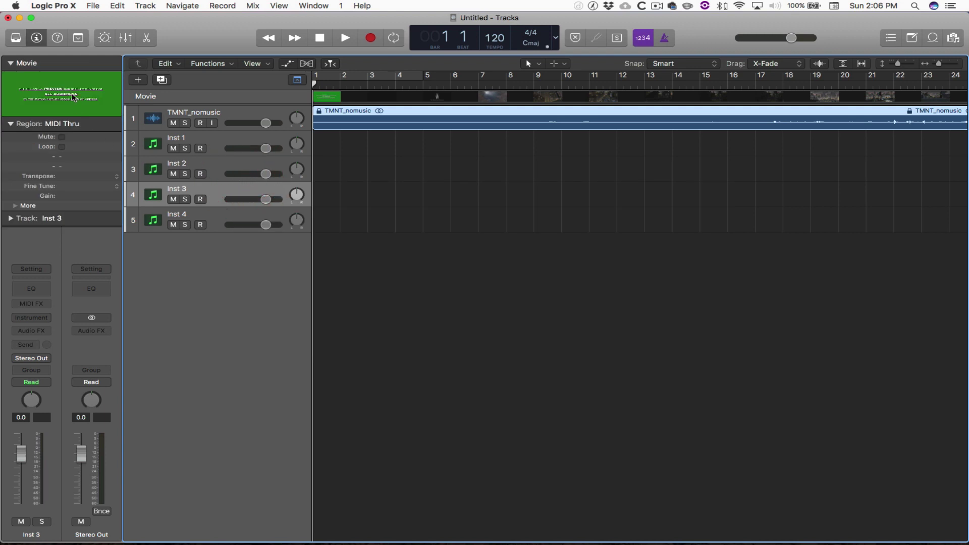
left_click(36, 38)
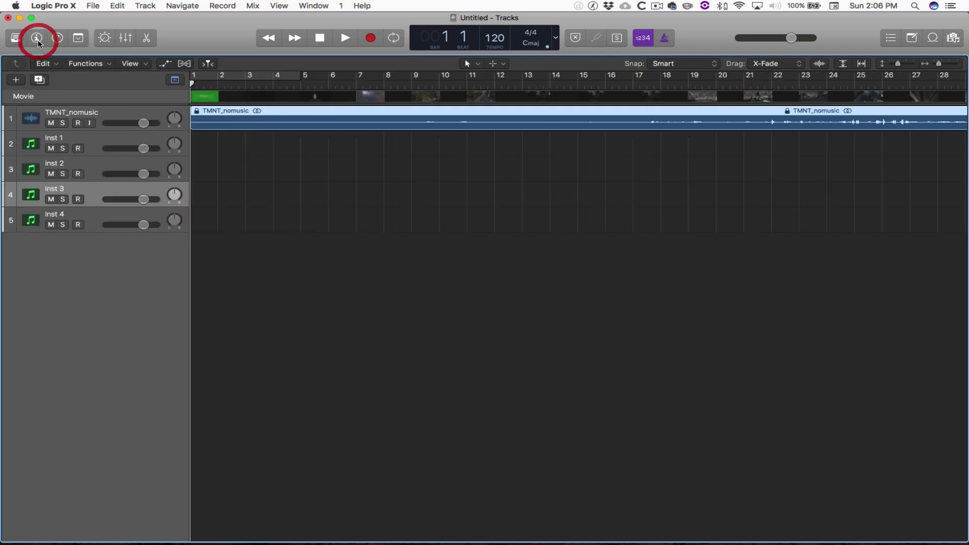
left_click(36, 38)
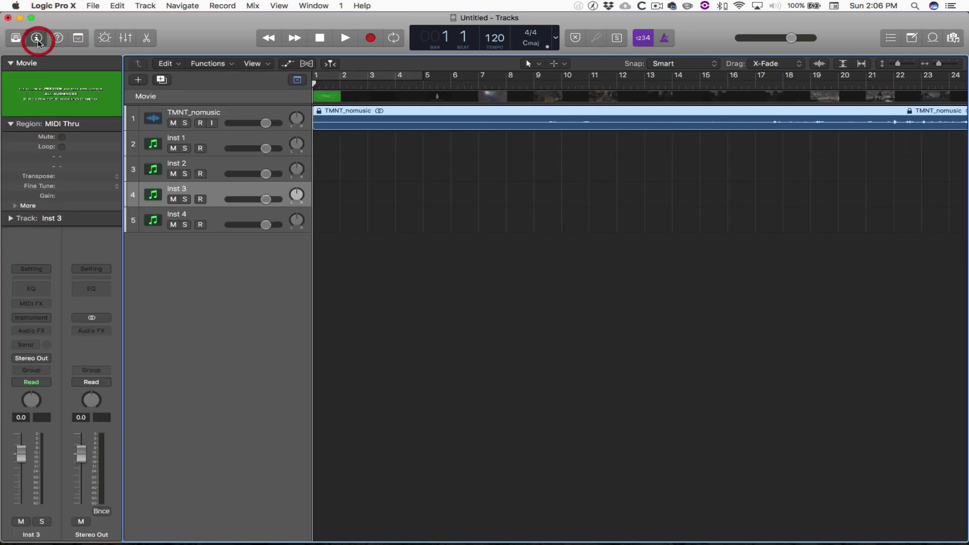
left_click(48, 82)
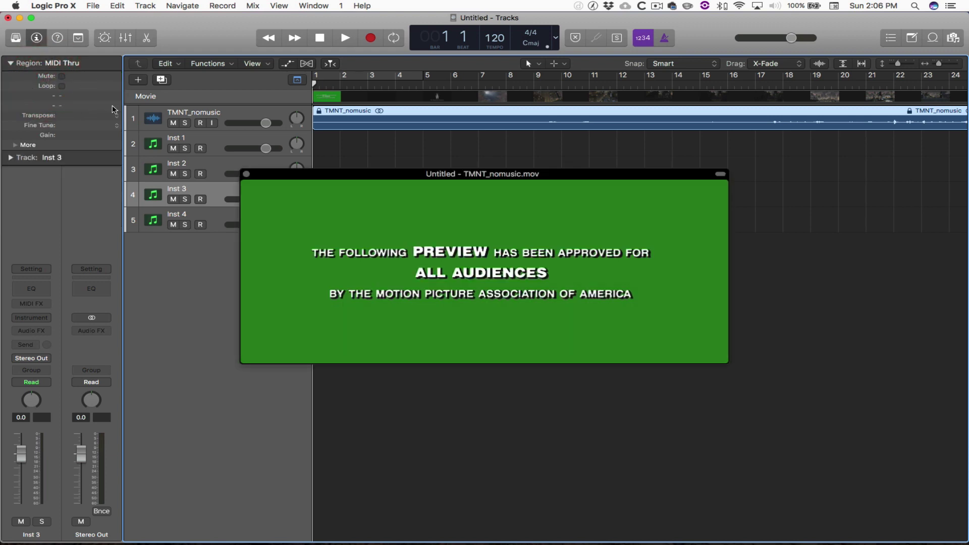
left_click(247, 174)
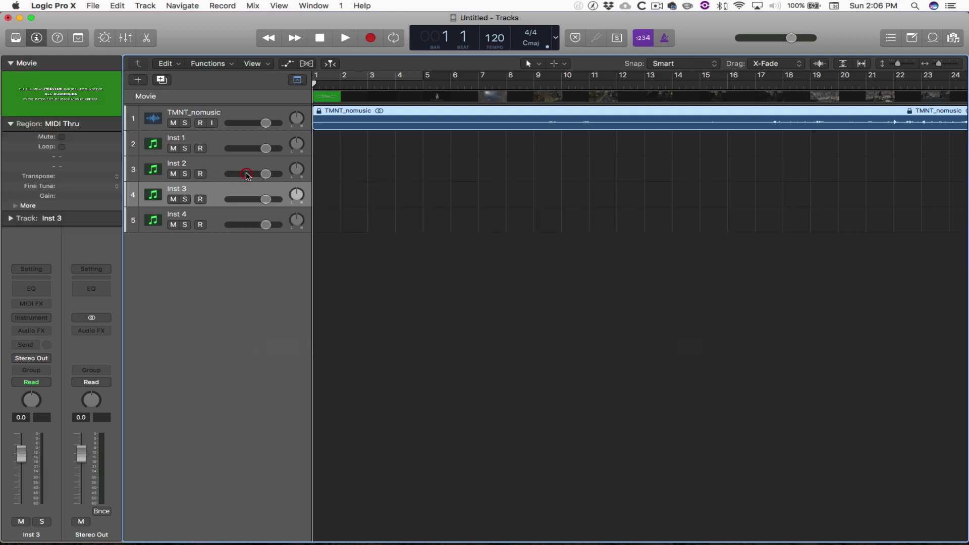
left_click(44, 85)
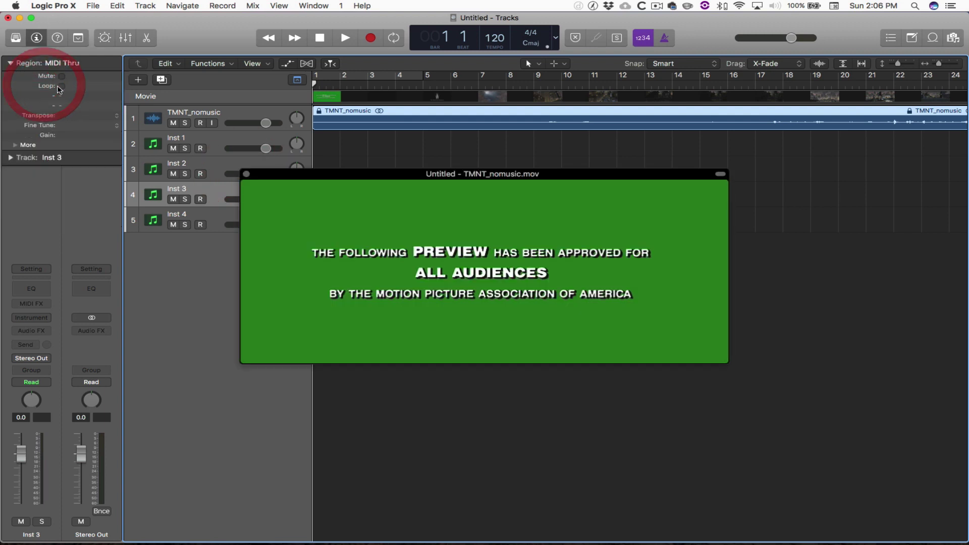
left_click(247, 173)
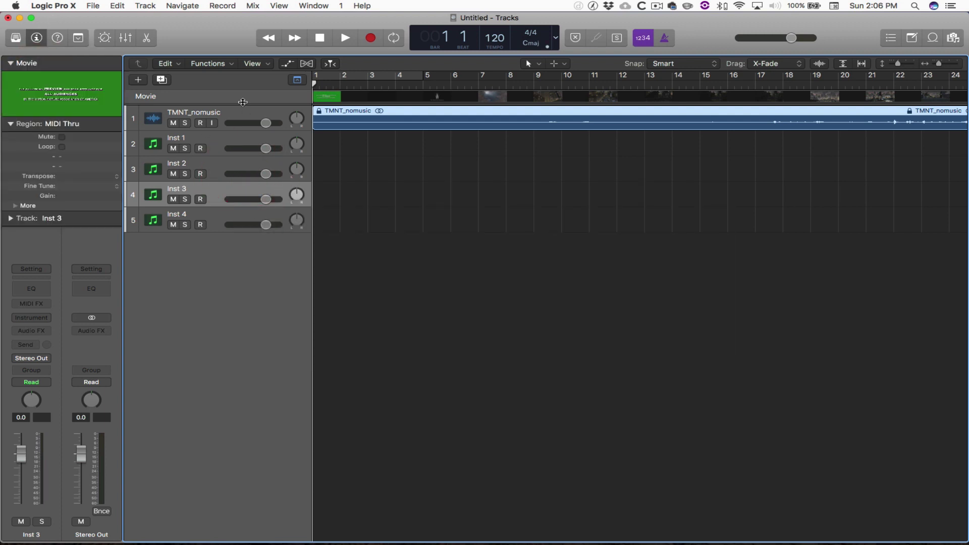
Enlarge the Movie track's thumbnail strip by dragging its lower border down.
left_click_drag(243, 104, 252, 139)
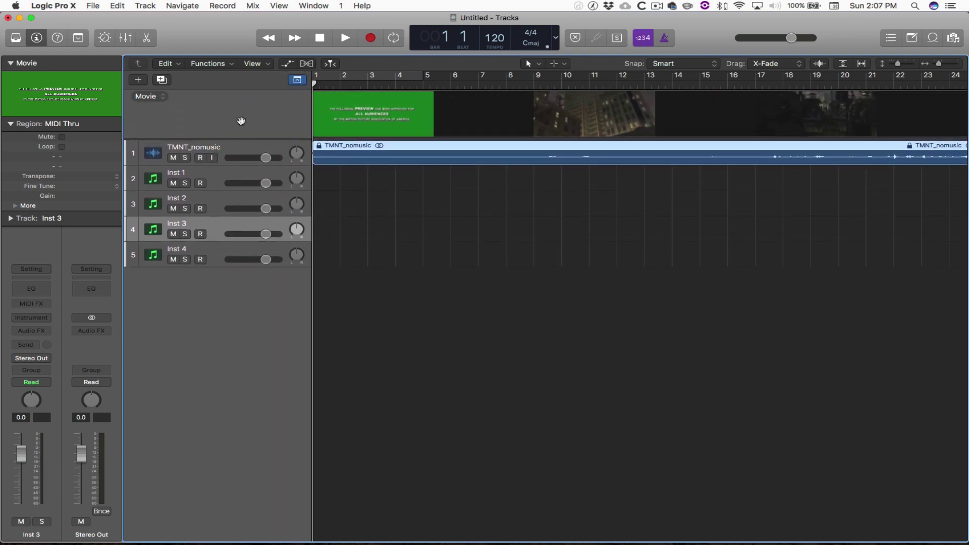
right_click(241, 121)
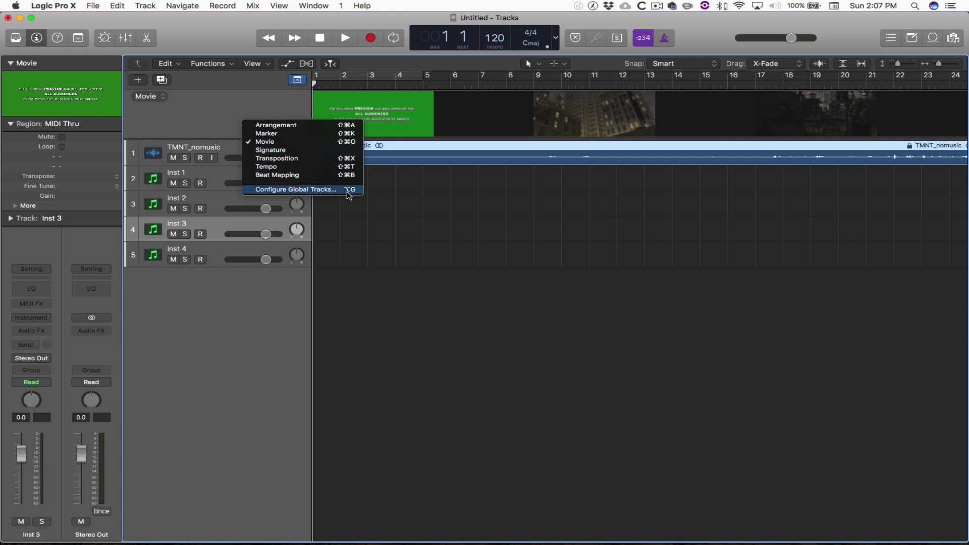
left_click(199, 90)
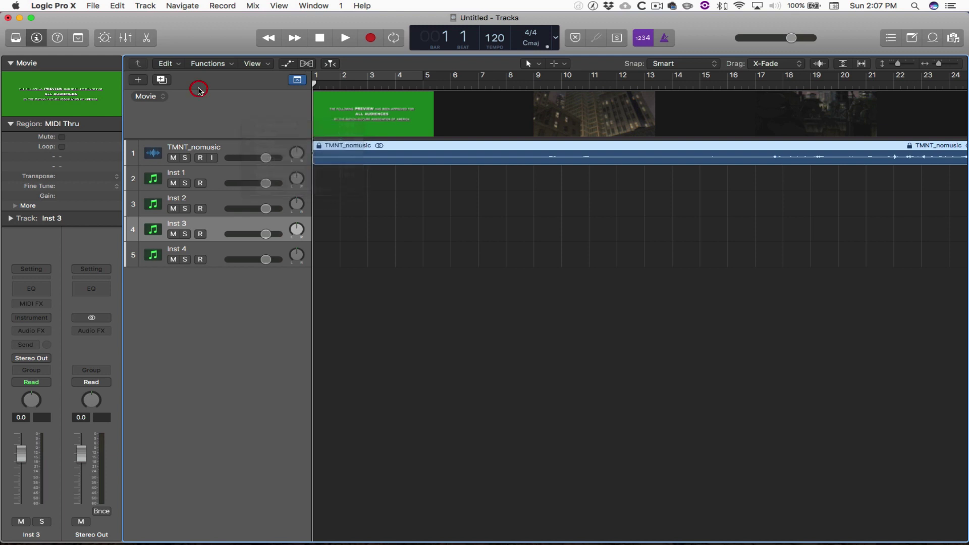
left_click(207, 102)
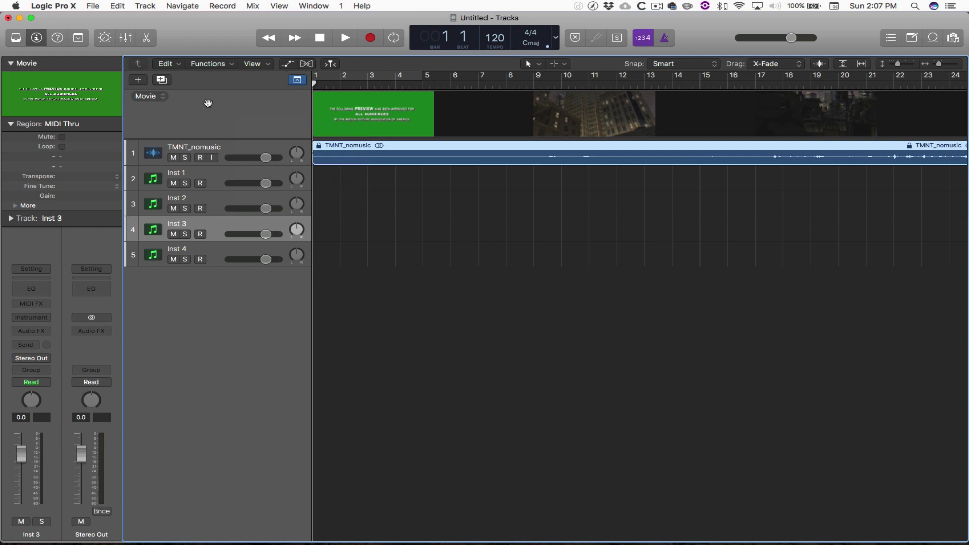
Add Tempo, Beat Mapping and Marker global tracks through the Option-G configuration.
key("alt+g")
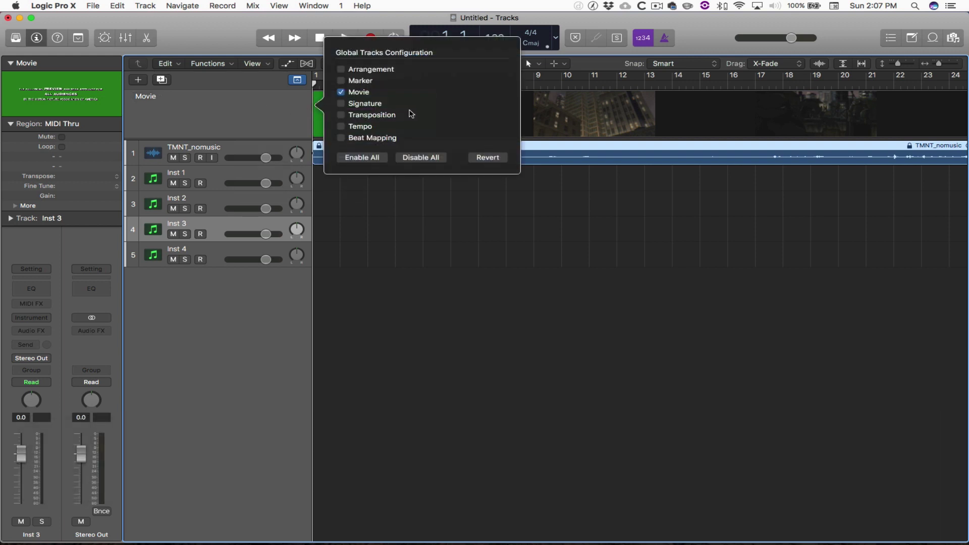
left_click(362, 128)
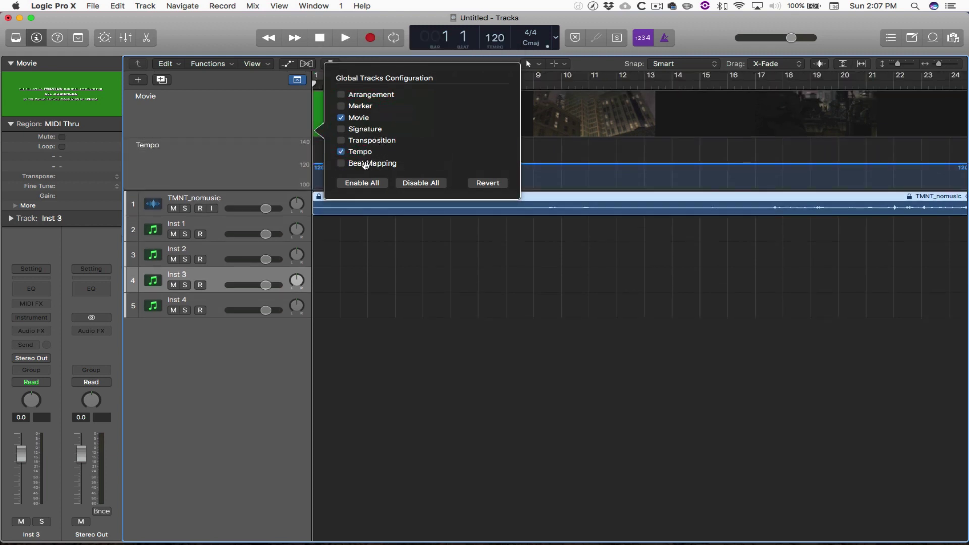
left_click(365, 164)
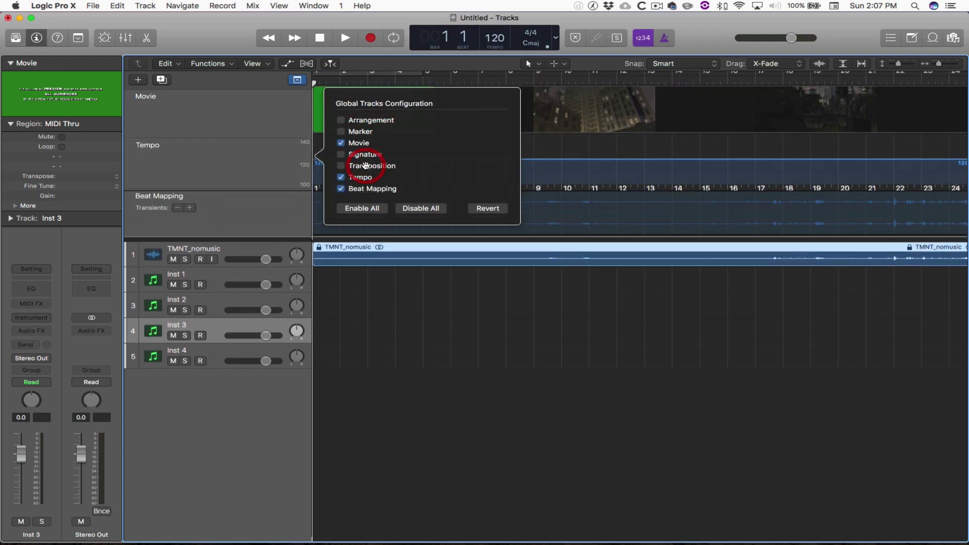
left_click(360, 132)
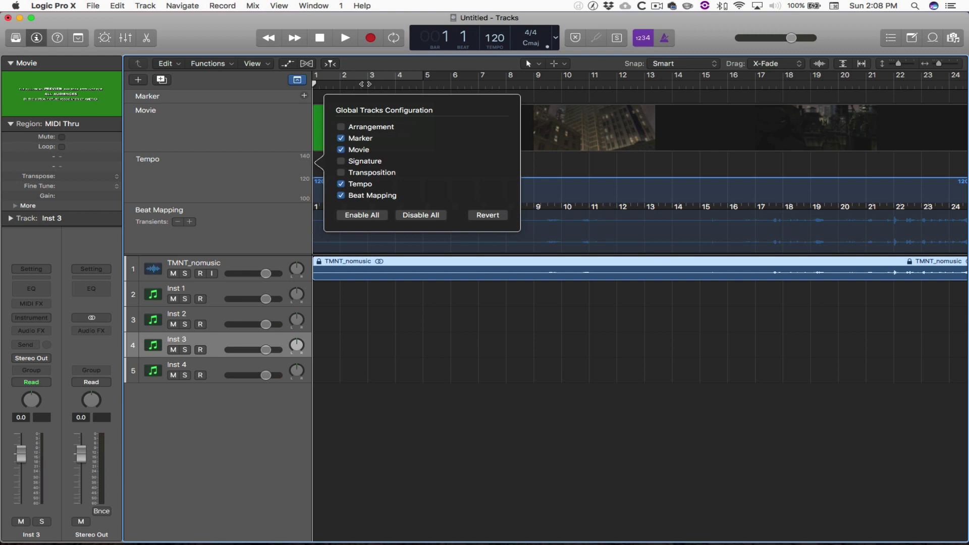
Move the playhead to bar 7 and detach the movie into a floating window.
left_click(363, 83)
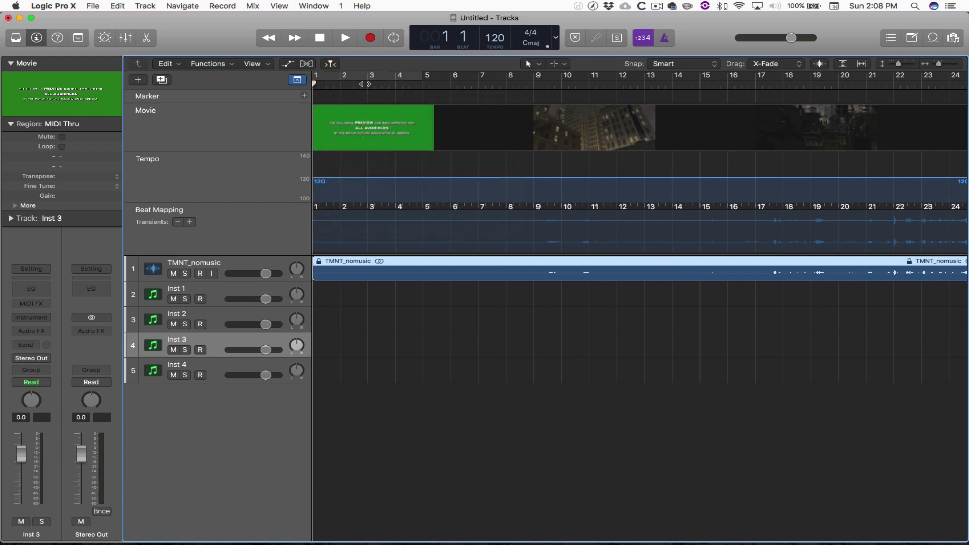
left_click_drag(366, 83, 722, 128)
scroll(722, 128, "right", 5)
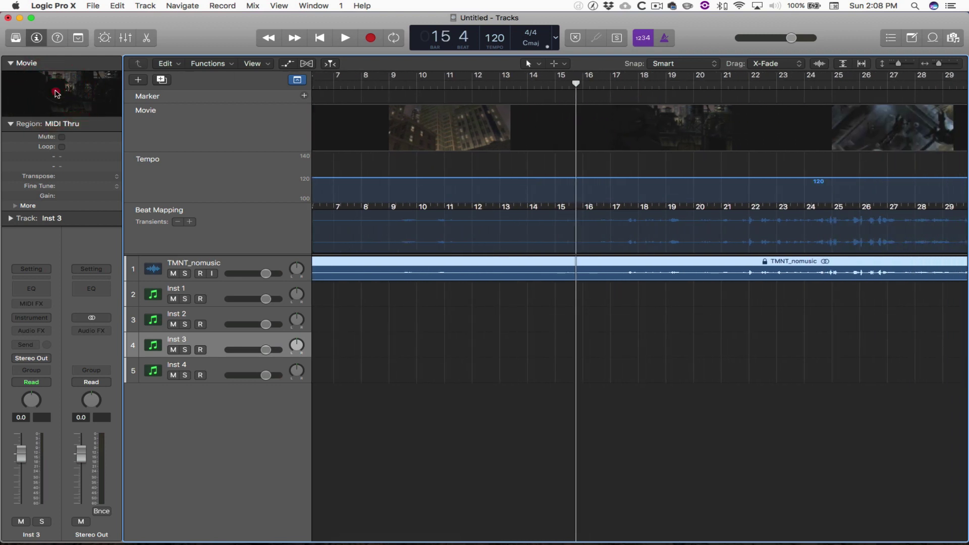
double_click(56, 94)
Scrub to the scene cut and set the playhead at bar 18 beat 2.
left_click_drag(578, 86, 644, 89)
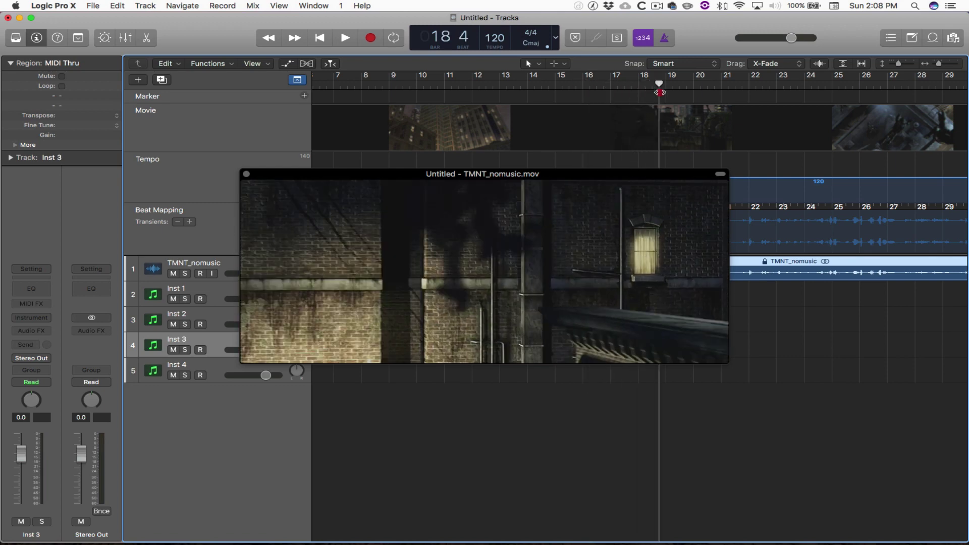
left_click_drag(659, 93, 638, 95)
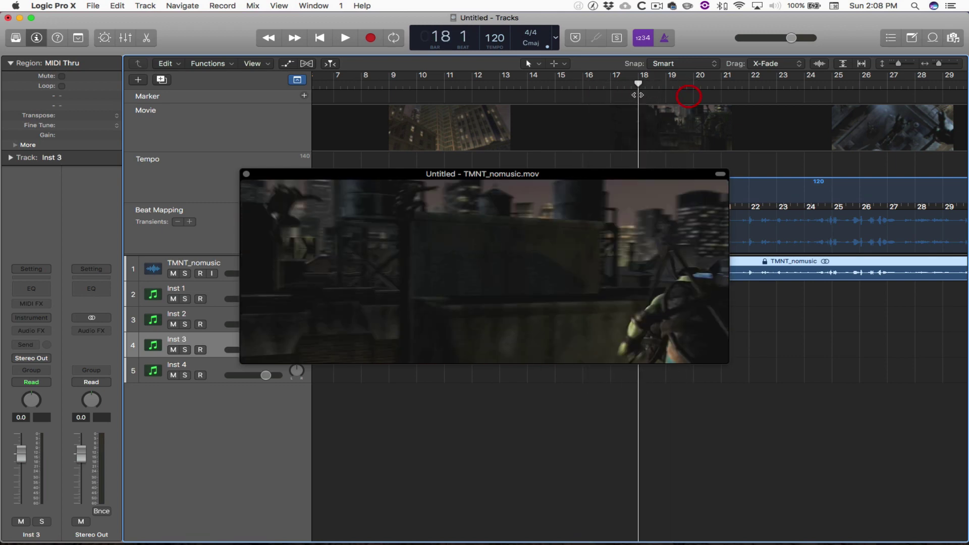
left_click_drag(534, 178, 574, 311)
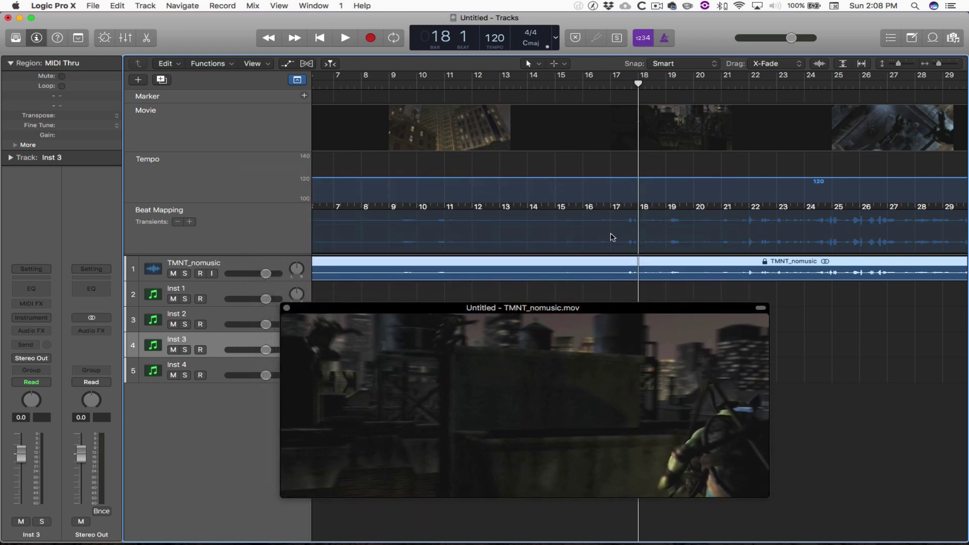
left_click(636, 87)
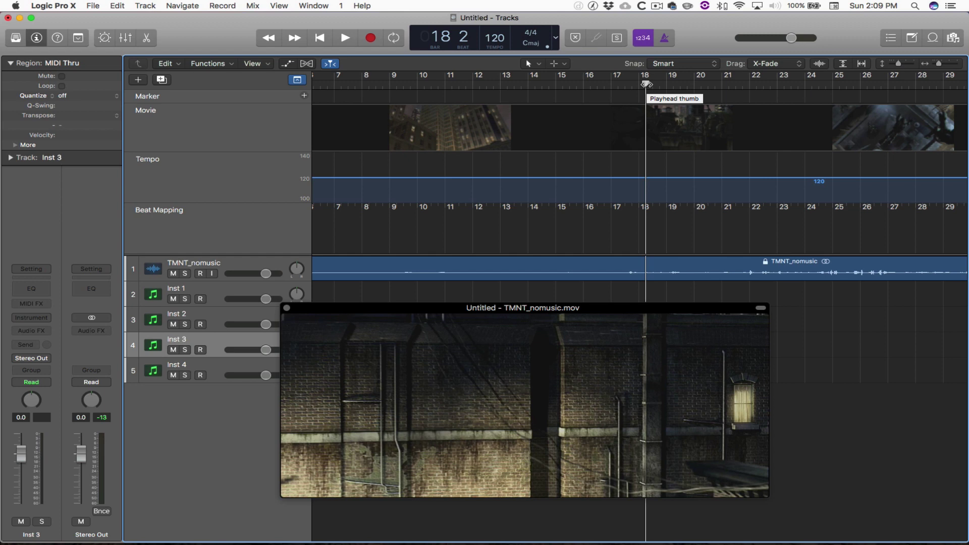
left_click_drag(646, 85, 621, 88)
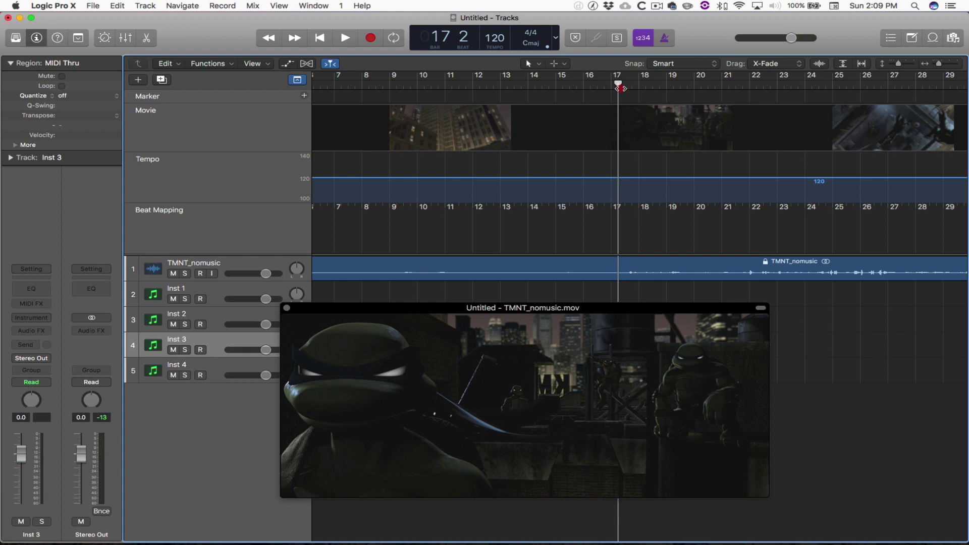
left_click_drag(622, 88, 644, 85)
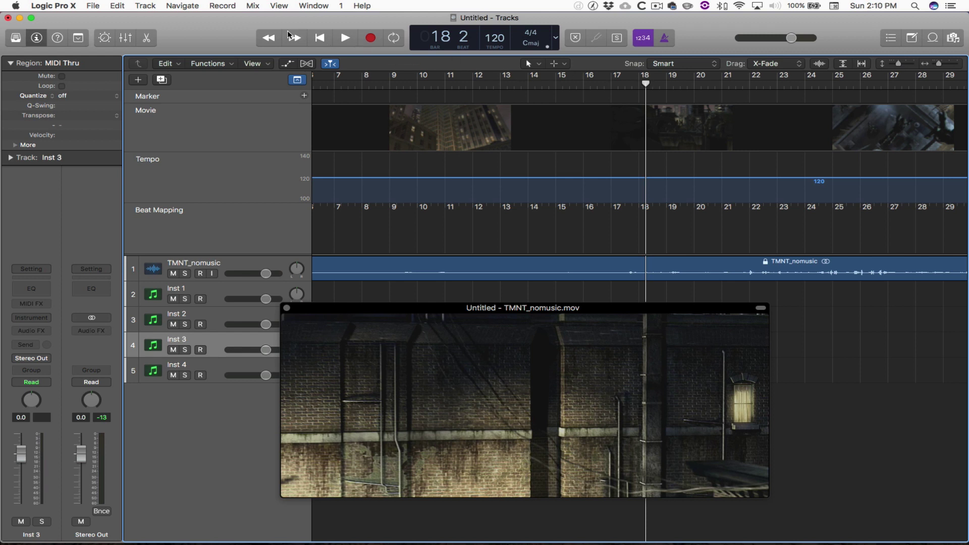
Create Marker 1 unrounded at bar 18 beat 2, keeping Snap set to Smart.
left_click(184, 7)
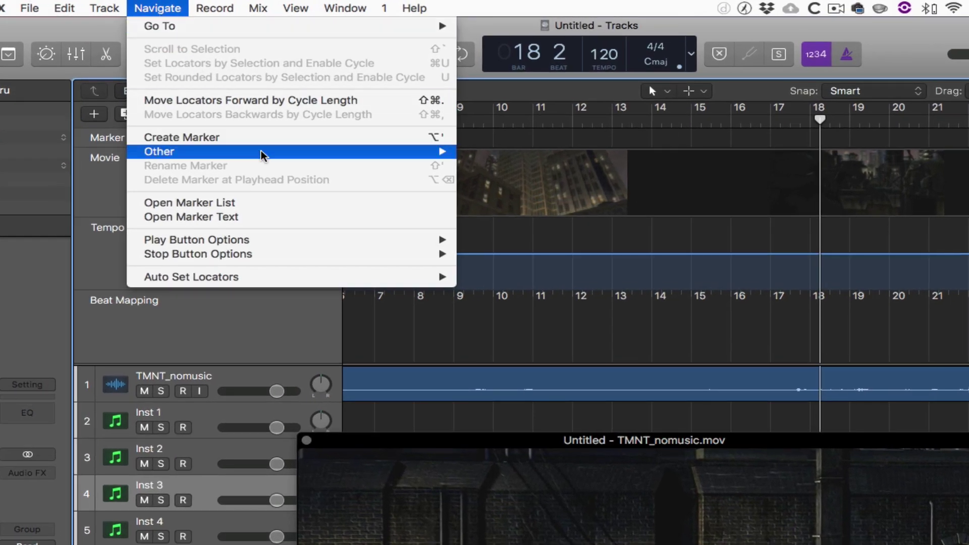
mouse_move(264, 154)
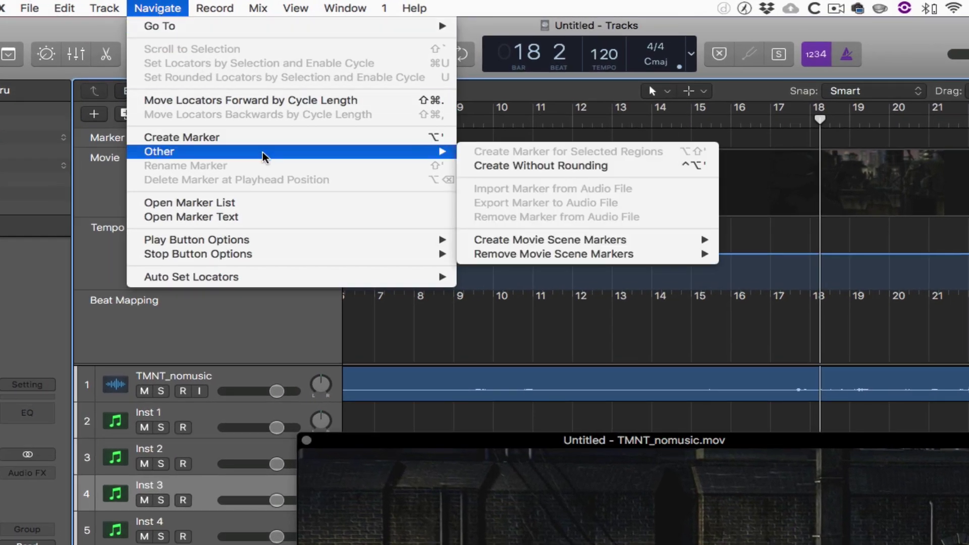
left_click(624, 172)
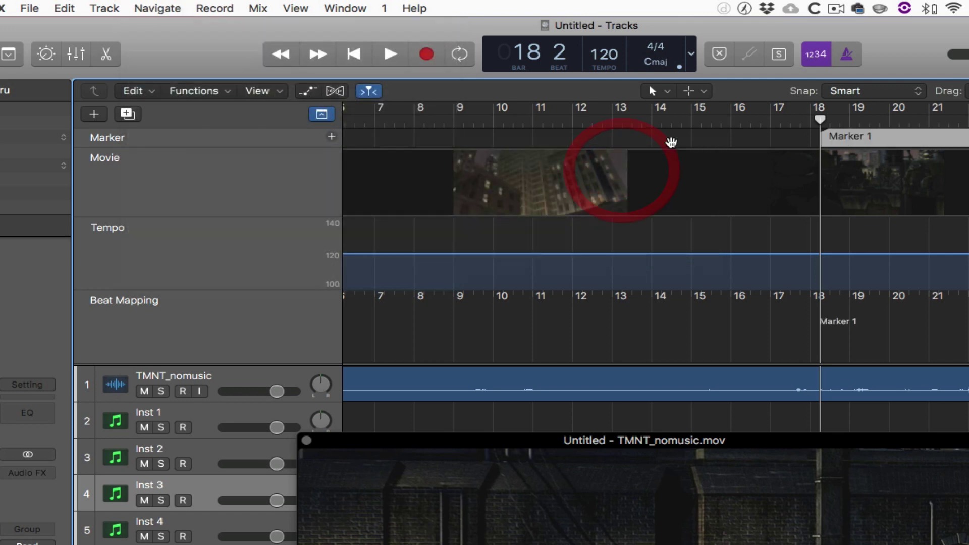
left_click(872, 92)
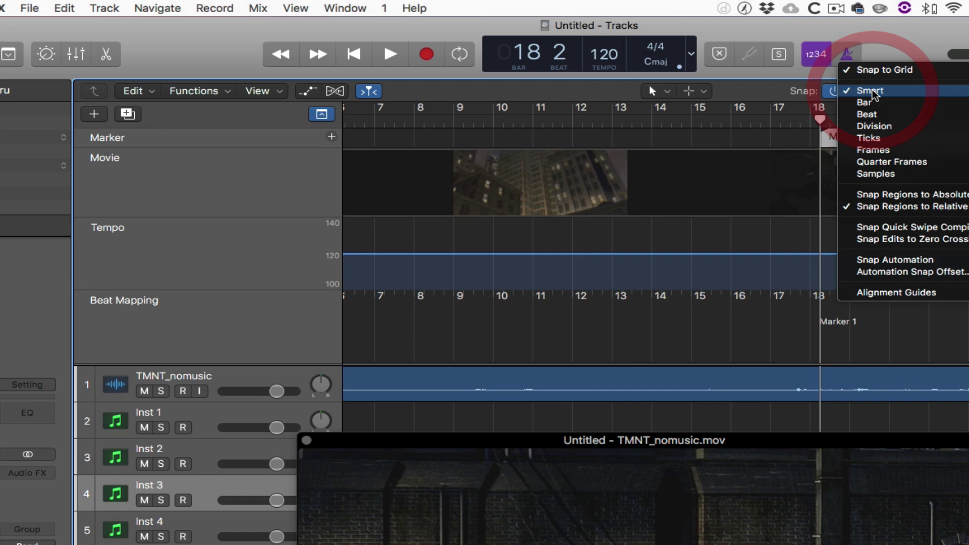
left_click(872, 92)
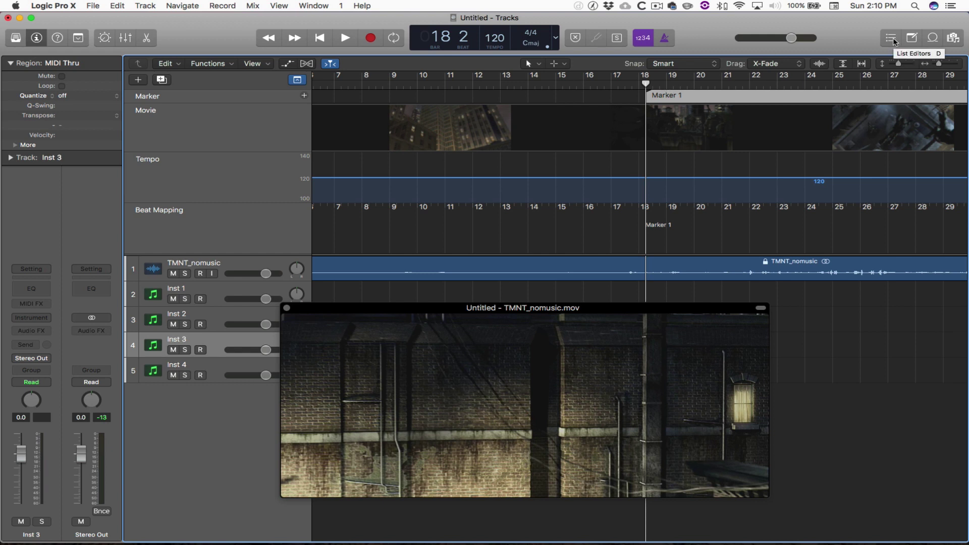
In the Marker list editor, rename Marker 1 to 'Fast Tempo'.
left_click(890, 40)
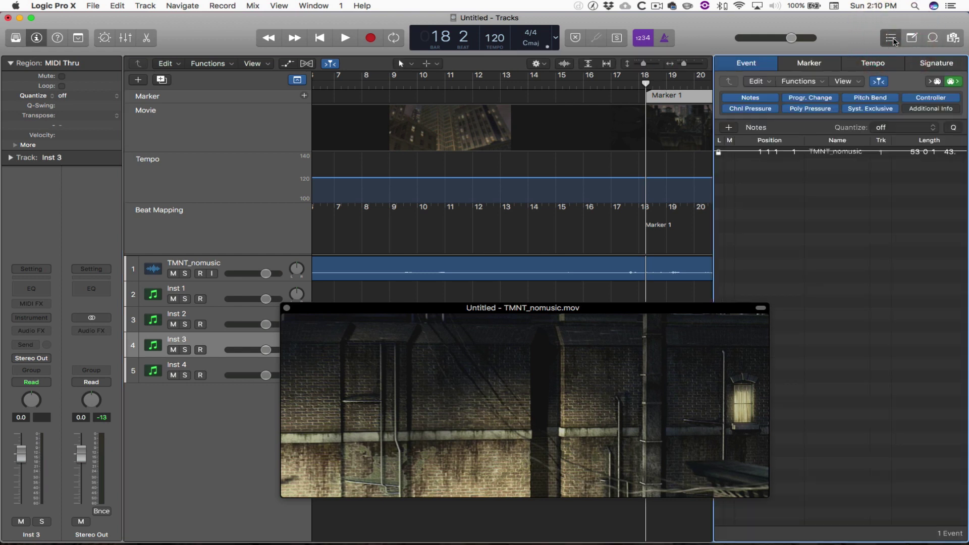
left_click(809, 63)
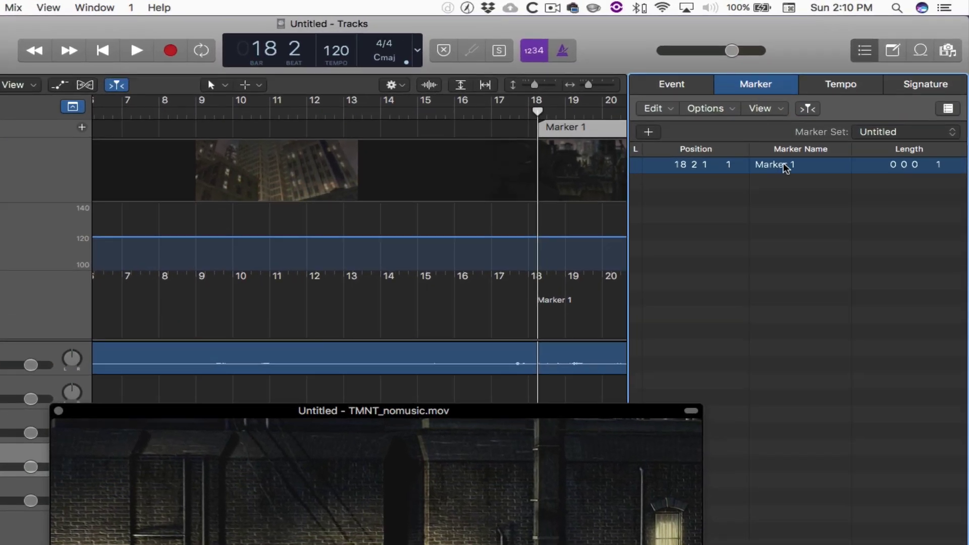
left_click(780, 168)
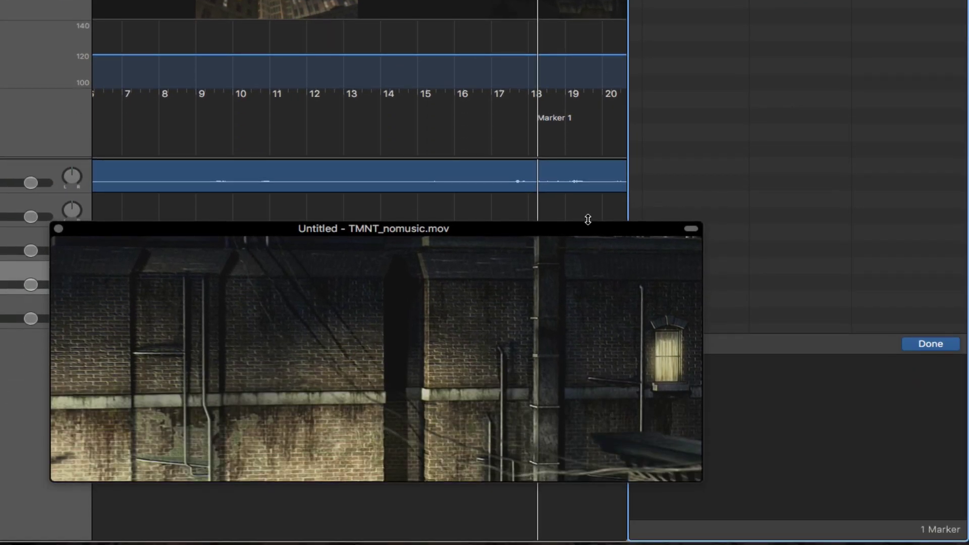
left_click(575, 412)
left_click_drag(576, 230, 409, 112)
left_click(745, 374)
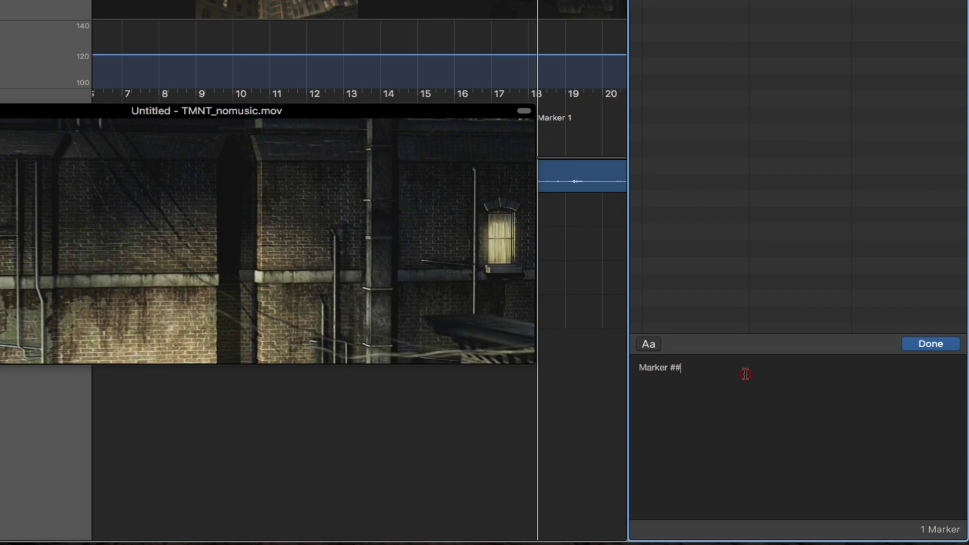
triple_click(745, 374)
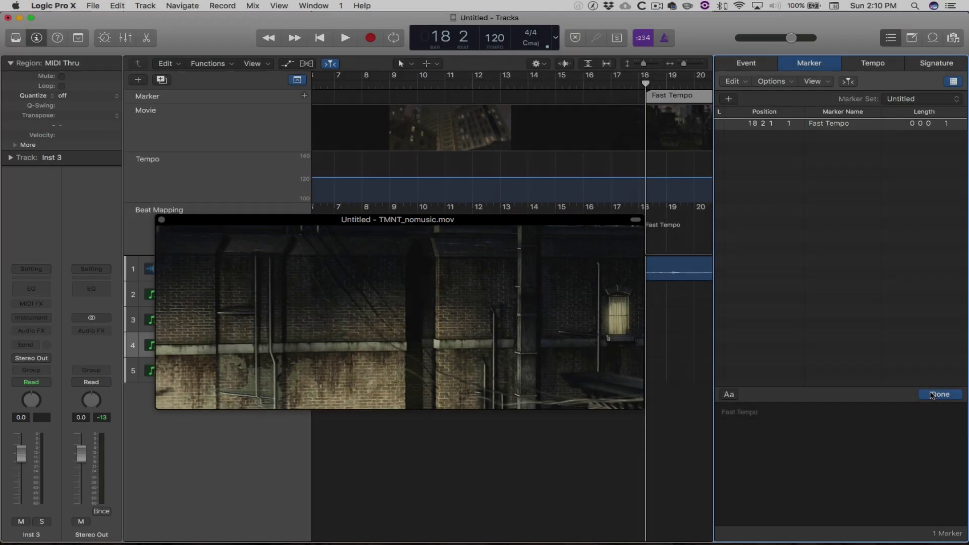
left_click(922, 342)
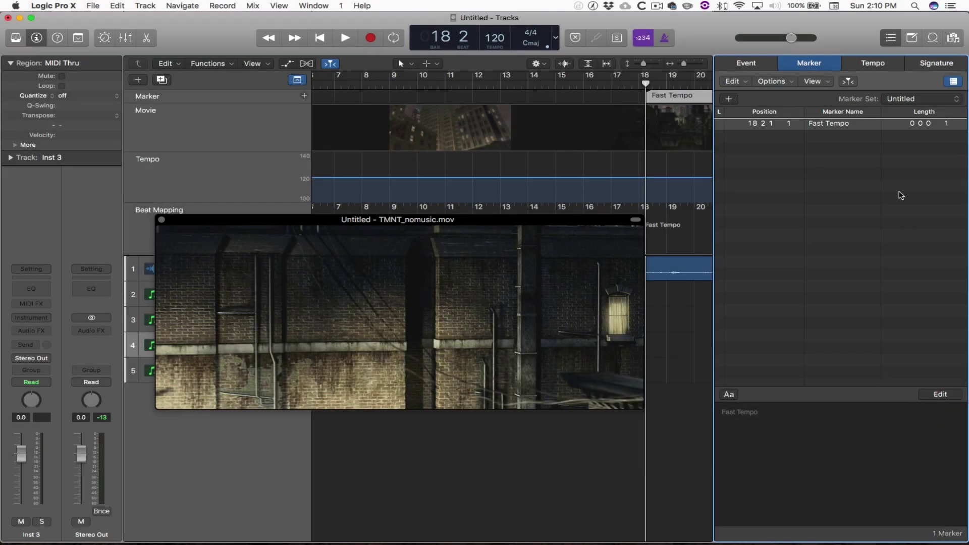
left_click(837, 123)
Lock the Fast Tempo marker's SMPTE position from the Marker list Options menu.
left_click(772, 81)
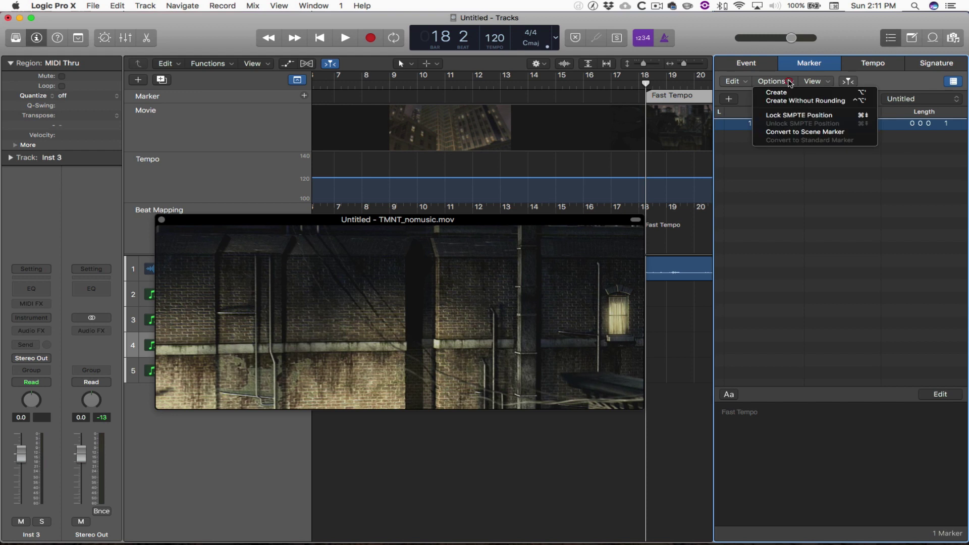
left_click(801, 119)
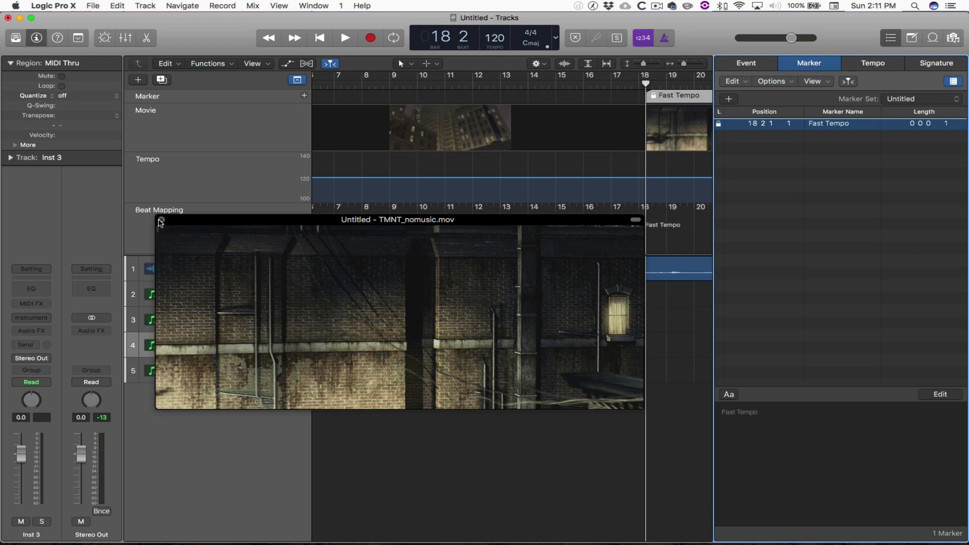
Close the floating movie and marker list, then zoom in horizontally twice around bar 18.
left_click(161, 220)
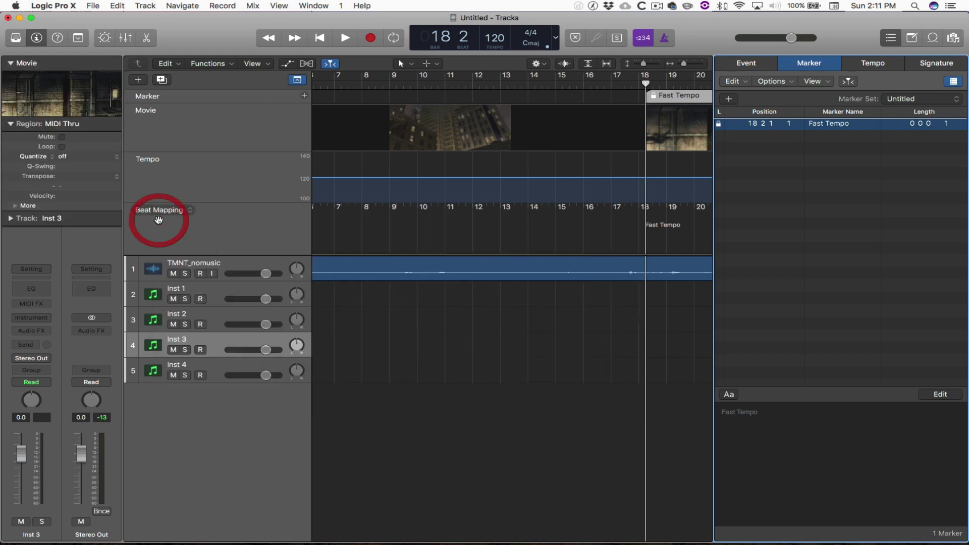
left_click(889, 39)
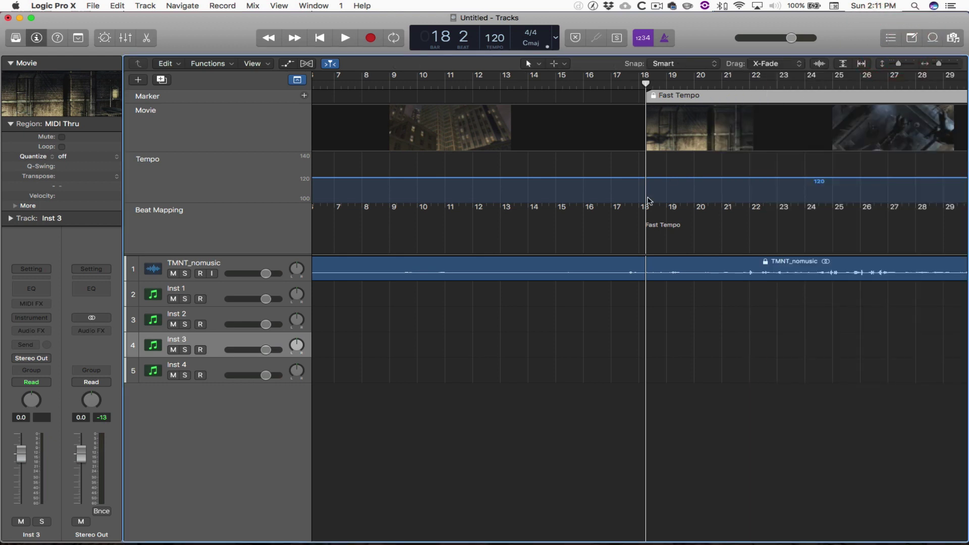
key("super+Right")
key("super+Right")
key("super+Right")
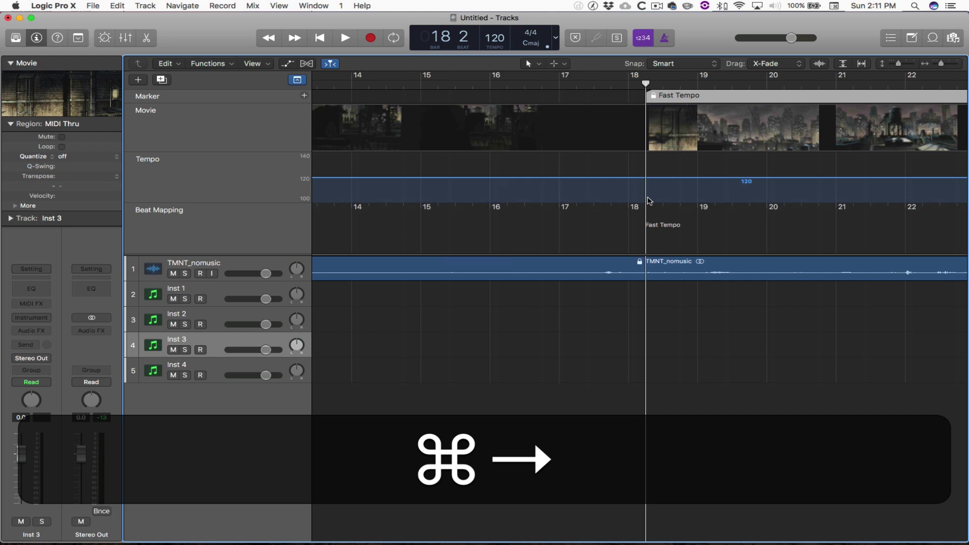
key("super+Right")
key("super+Right")
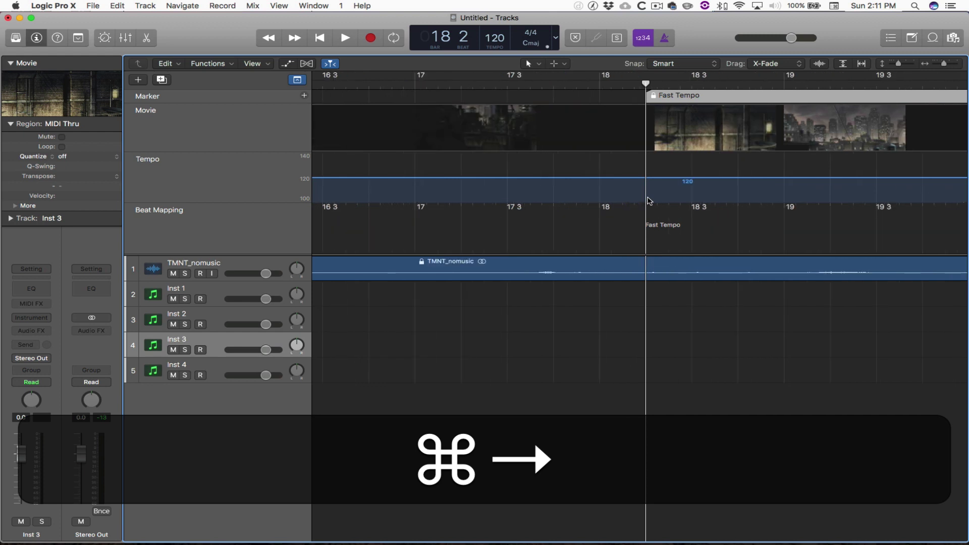
Make the track lanes two steps taller and move the playhead back about a bar.
key("super+Down")
key("super+Down")
key("super+Down")
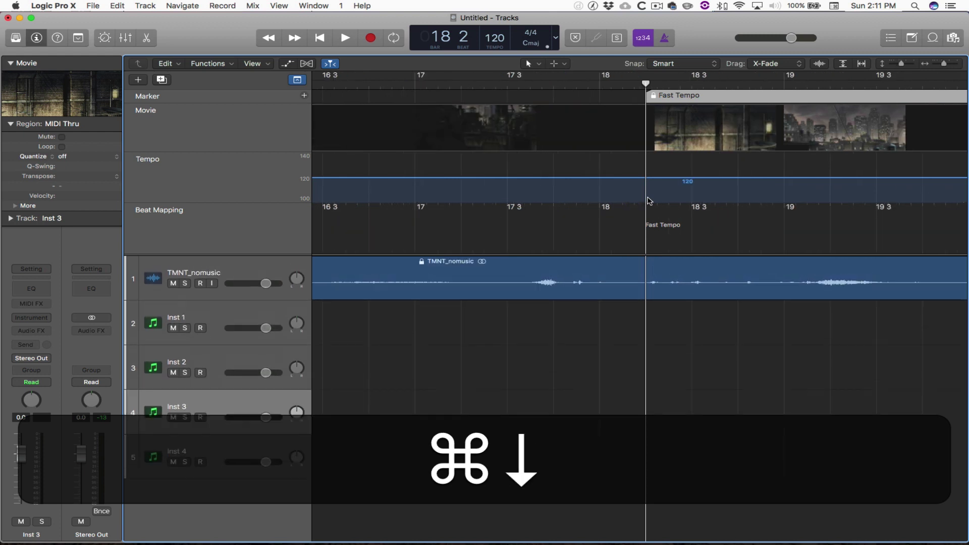
key("super+Down")
key("super+Down")
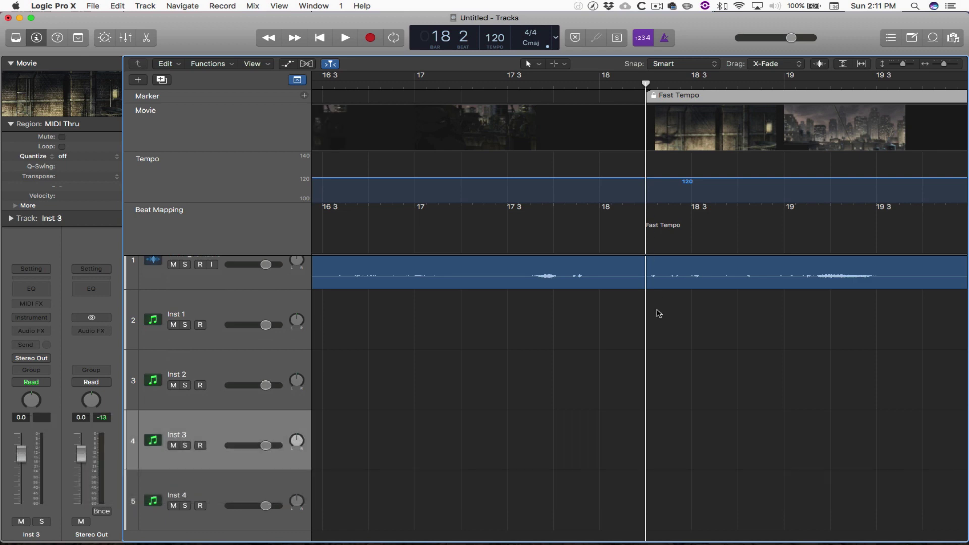
scroll(656, 312, "up", 2)
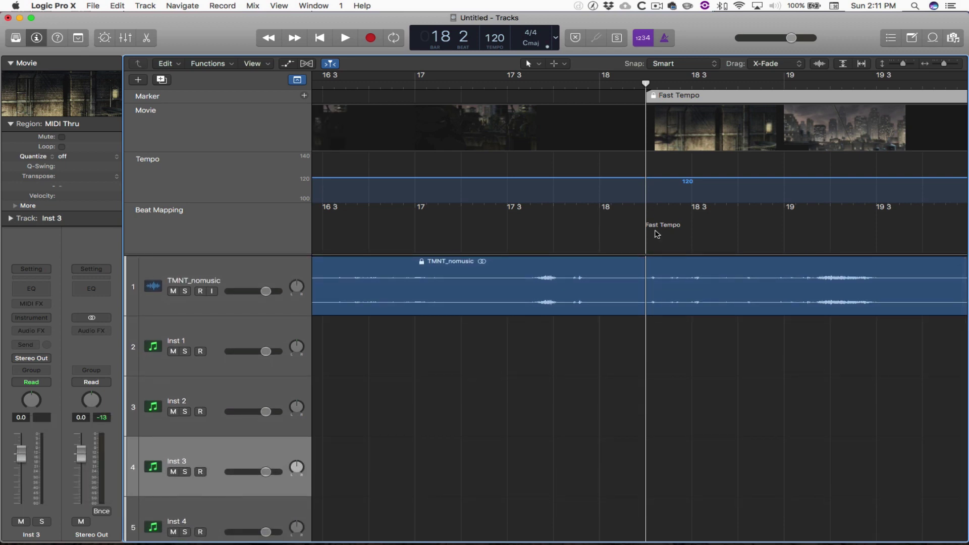
left_click_drag(646, 84, 467, 83)
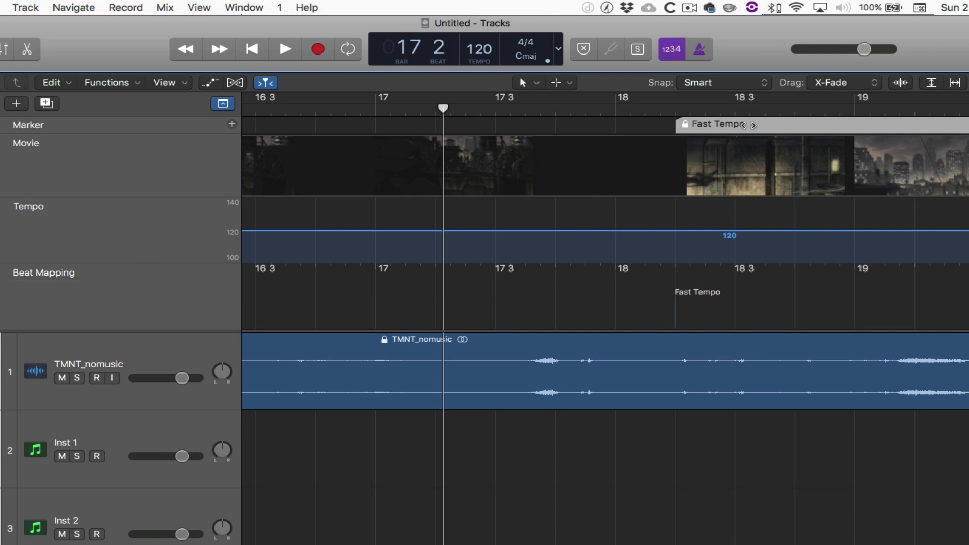
left_click(640, 129)
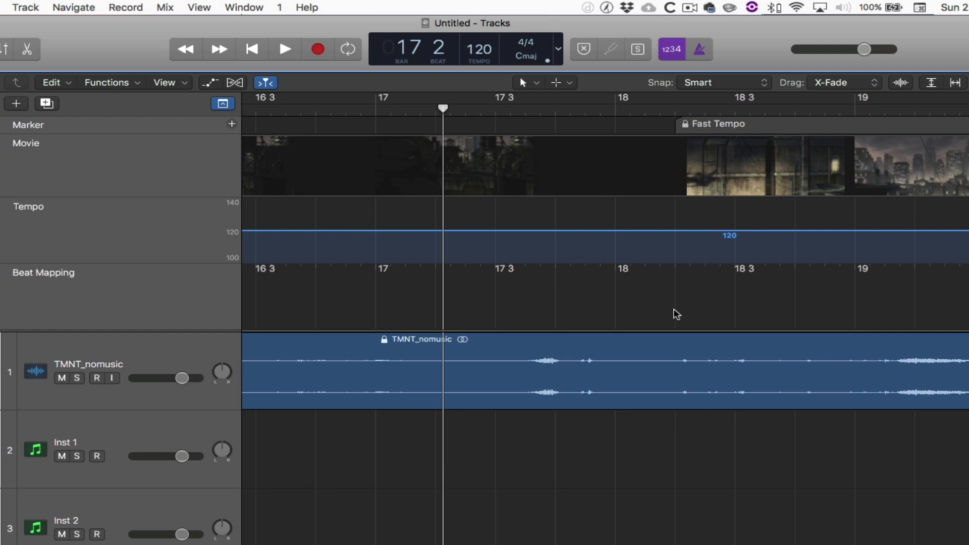
left_click(677, 323)
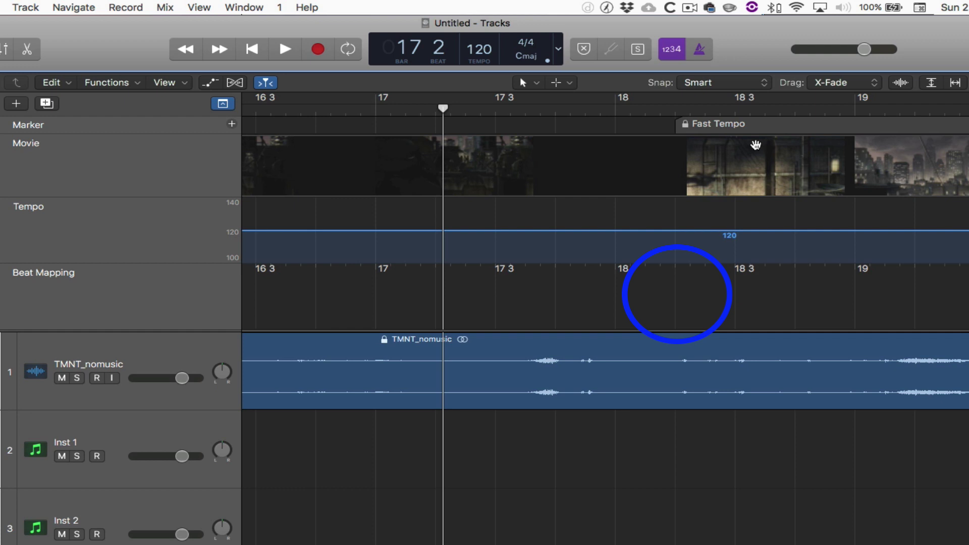
left_click(752, 123)
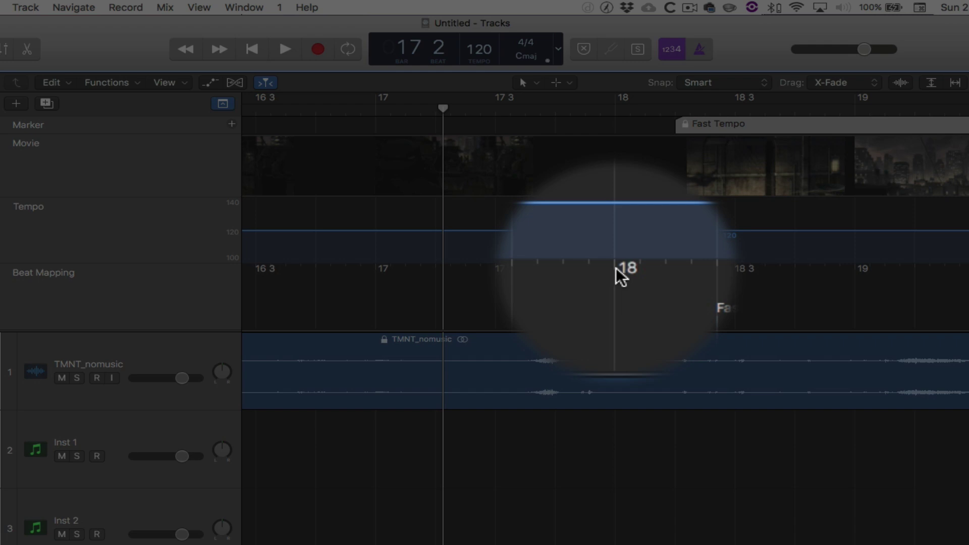
Map bar 18 in the Beat Mapping track onto the Fast Tempo marker, giving tempo 118.2622.
left_click(617, 271)
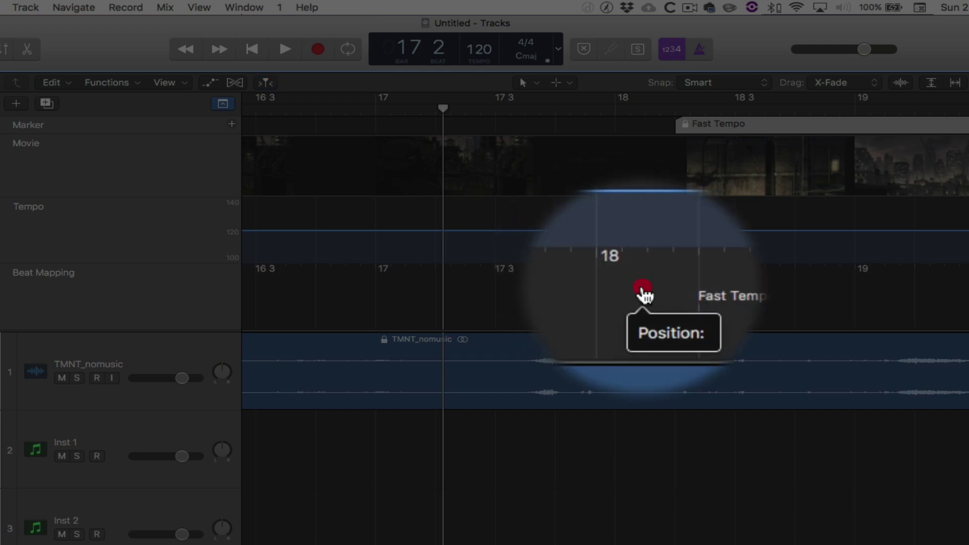
left_click_drag(644, 294, 680, 304)
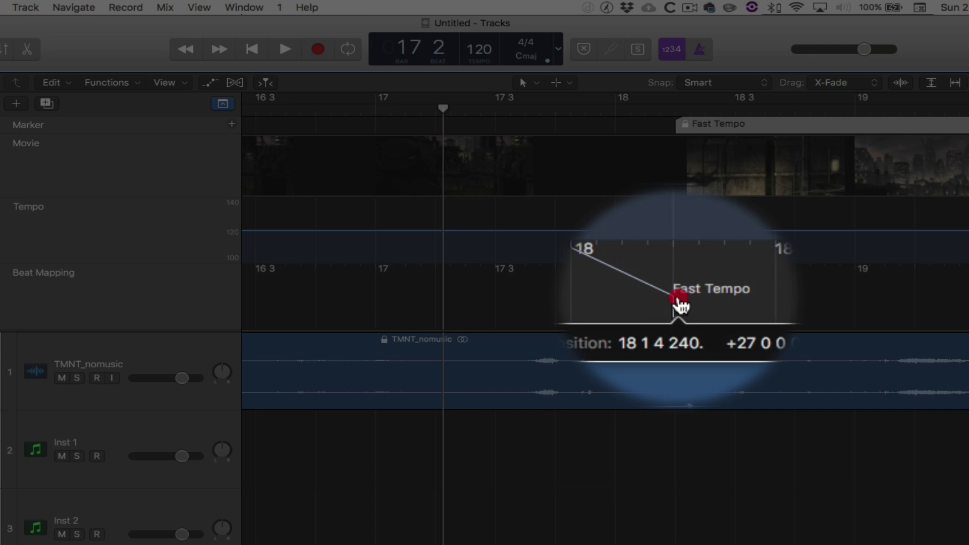
left_click_drag(680, 304, 680, 305)
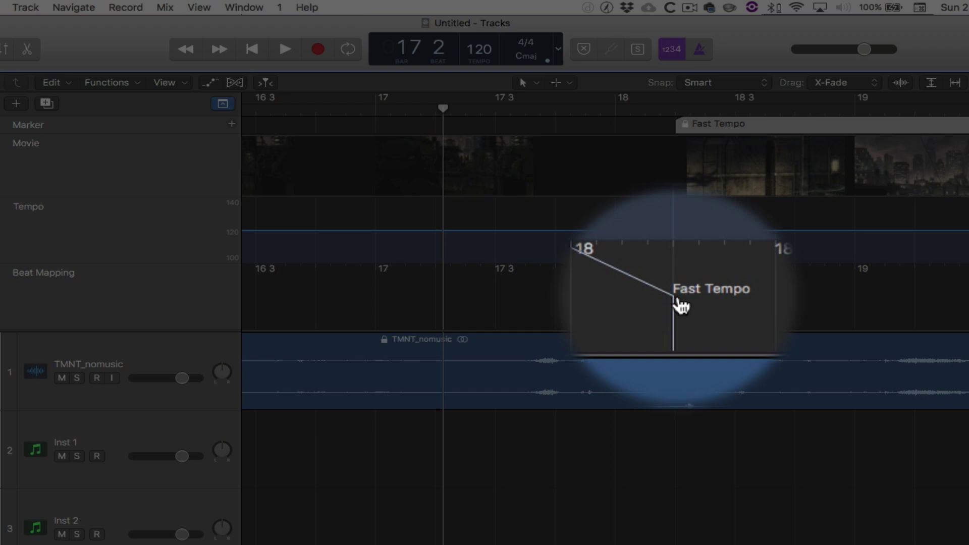
left_click(677, 295)
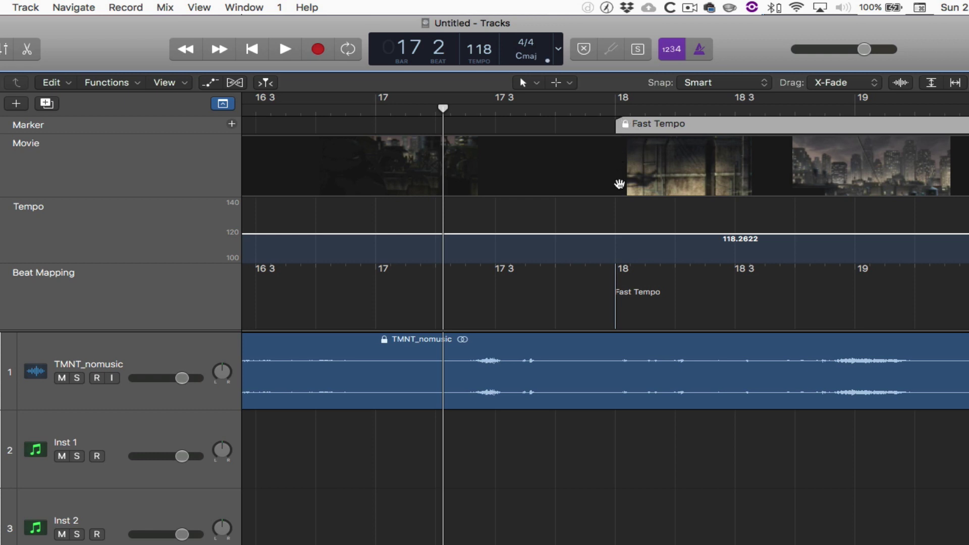
Add a tempo point at bar 18 and raise the following tempo to about 150.2622.
left_click(616, 235)
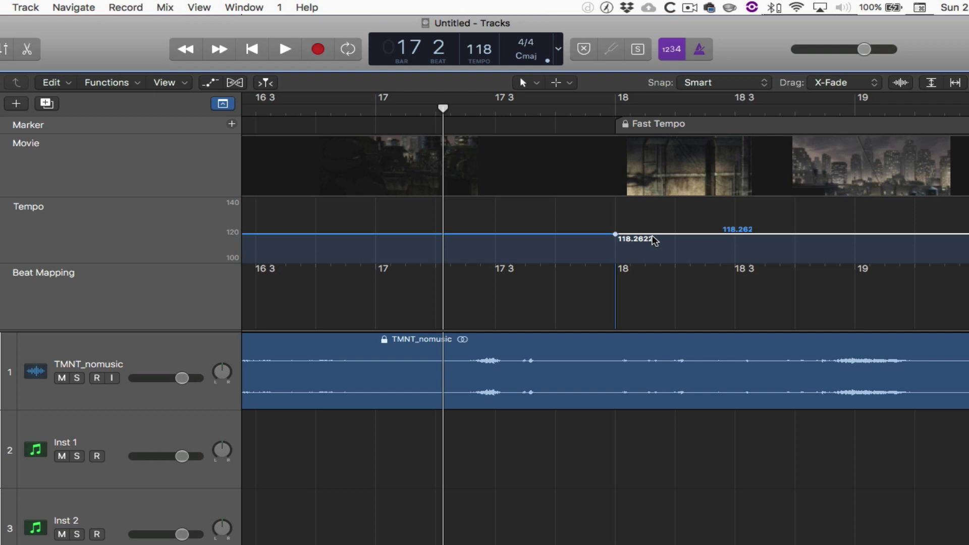
left_click_drag(664, 235, 659, 180)
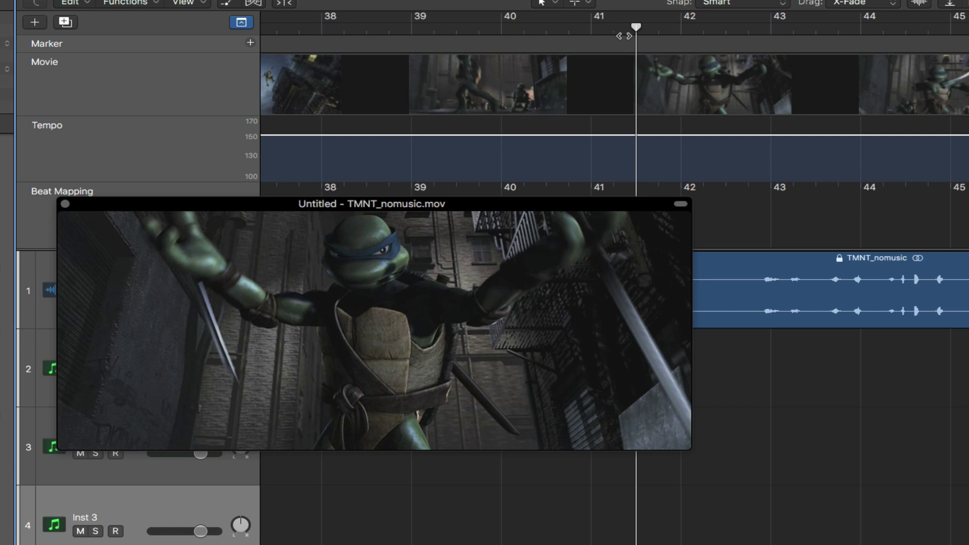
Move the playhead to bar 39 beat 4, where the turtles' alley shot begins.
left_click_drag(636, 27, 476, 33)
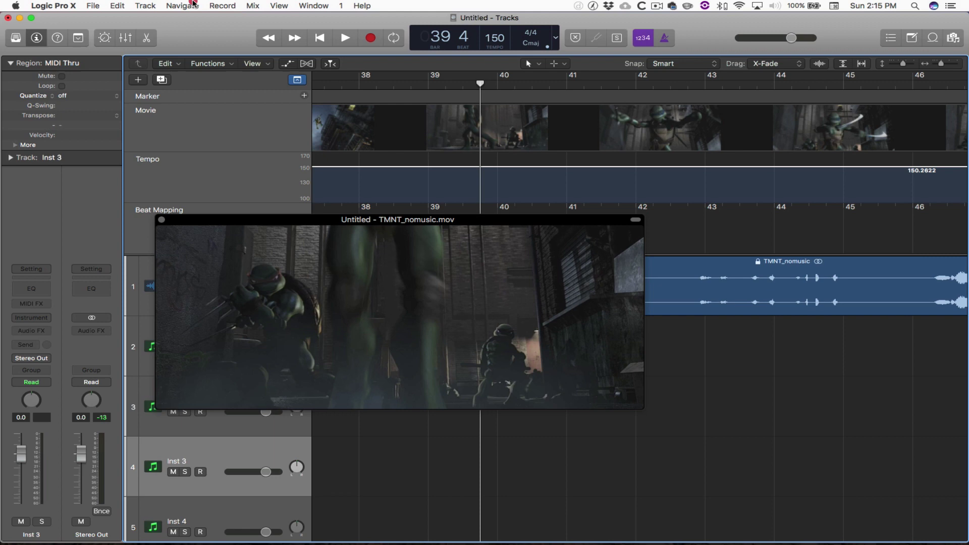
Create an unrounded marker at the playhead position 39 4 1 1.
left_click(190, 5)
mouse_move(310, 106)
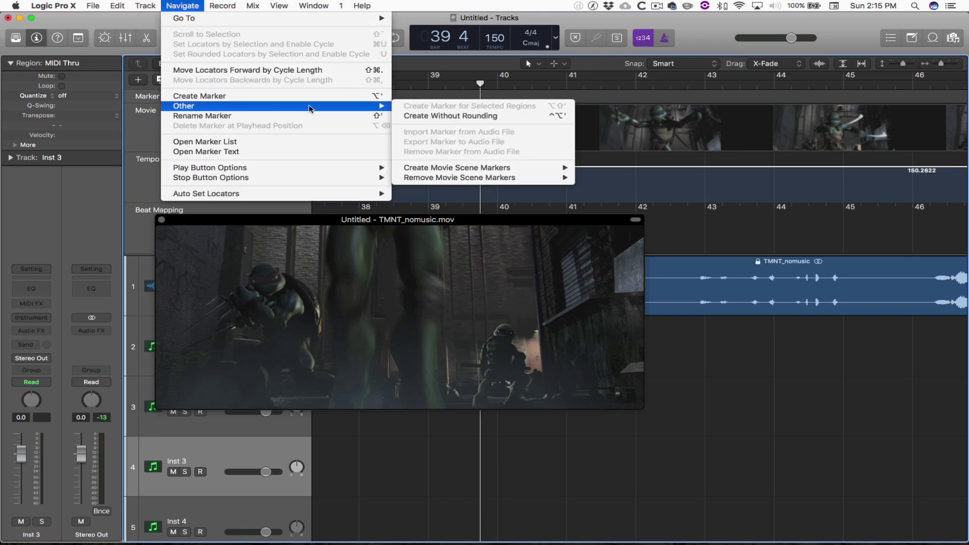
left_click(415, 116)
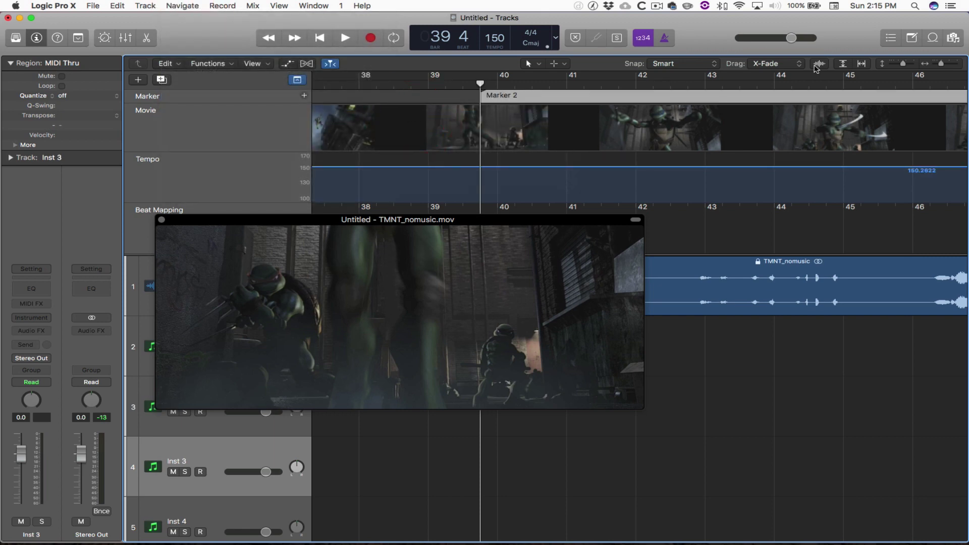
Rename Marker 2 to 'Slow Ending Tempo' in the Marker List.
left_click(894, 38)
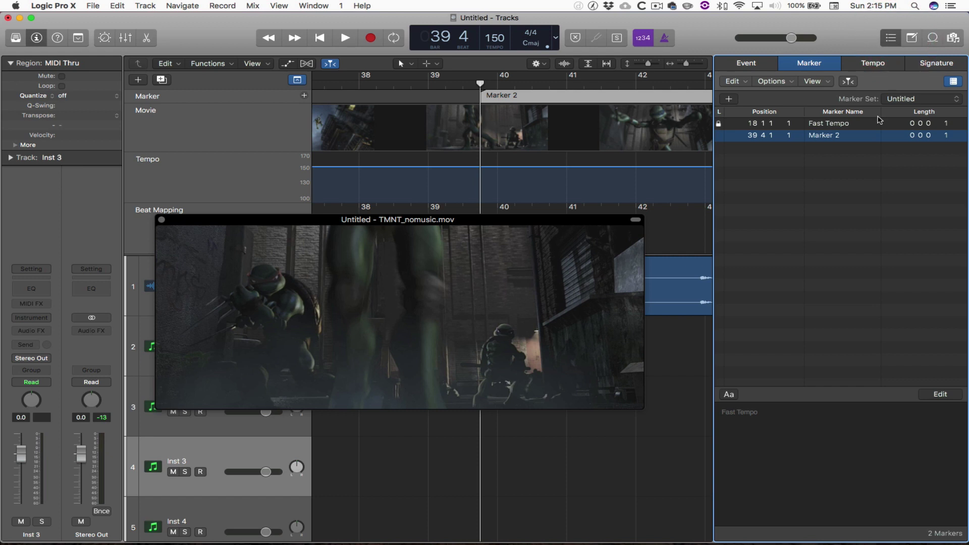
left_click(830, 136)
double_click(751, 412)
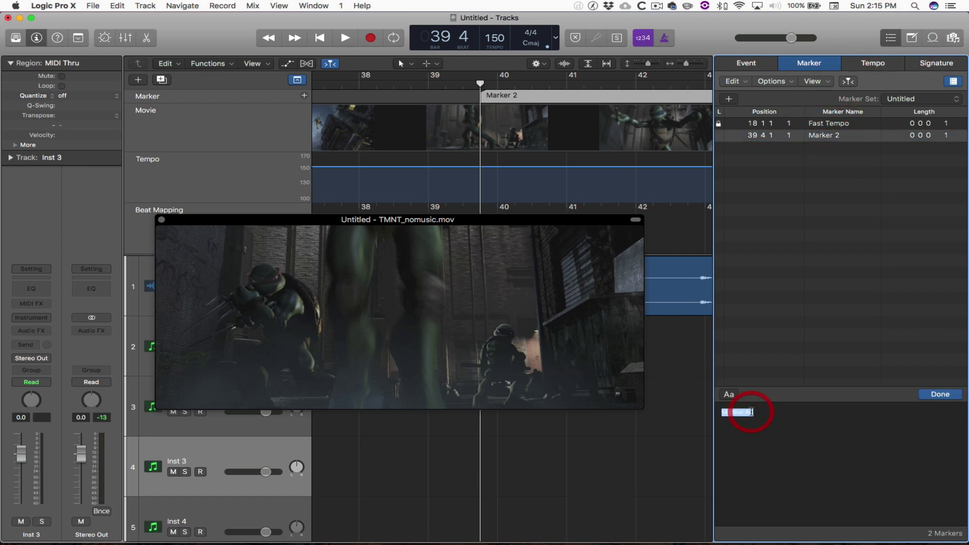
type("Sl")
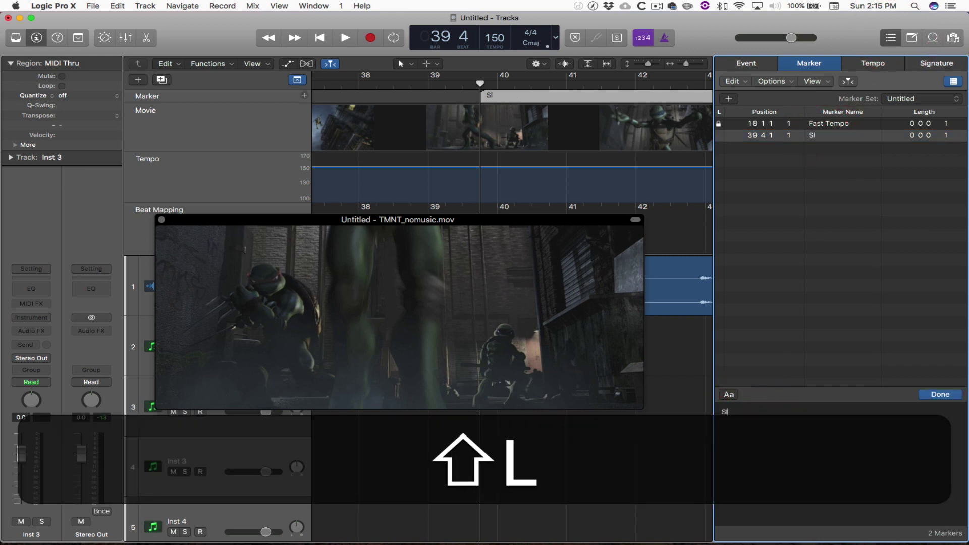
type("ow Ending Tempo")
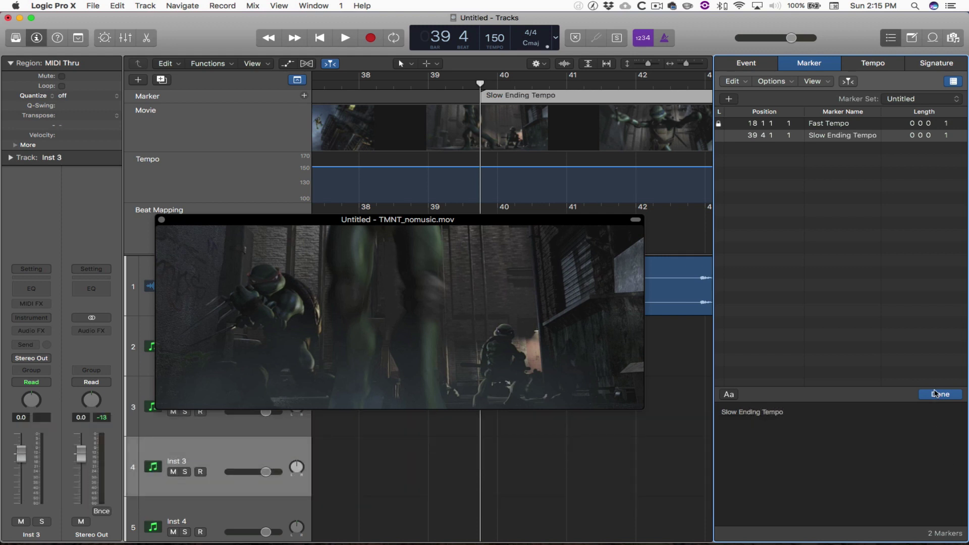
left_click(937, 395)
left_click(772, 81)
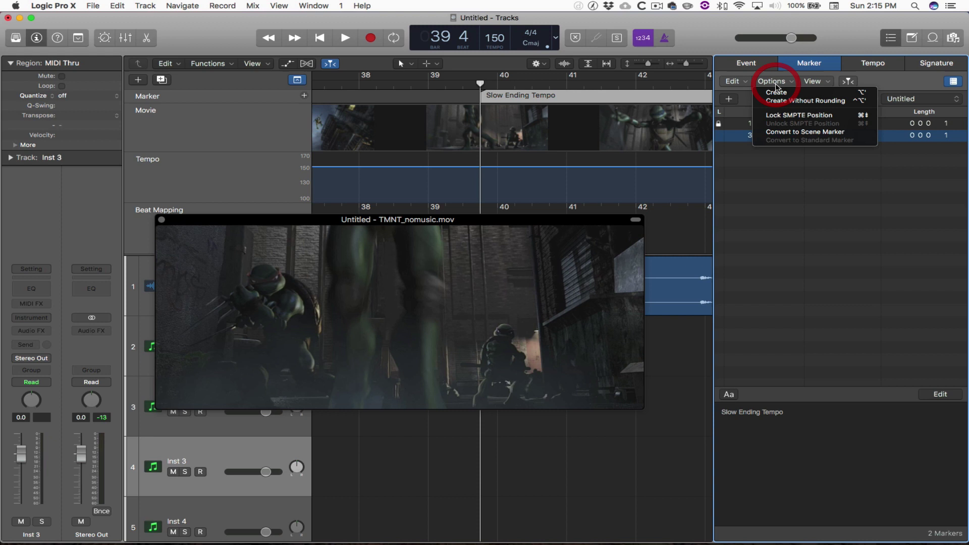
Lock the Slow Ending Tempo marker's SMPTE position, then close the marker list and movie window.
left_click(804, 116)
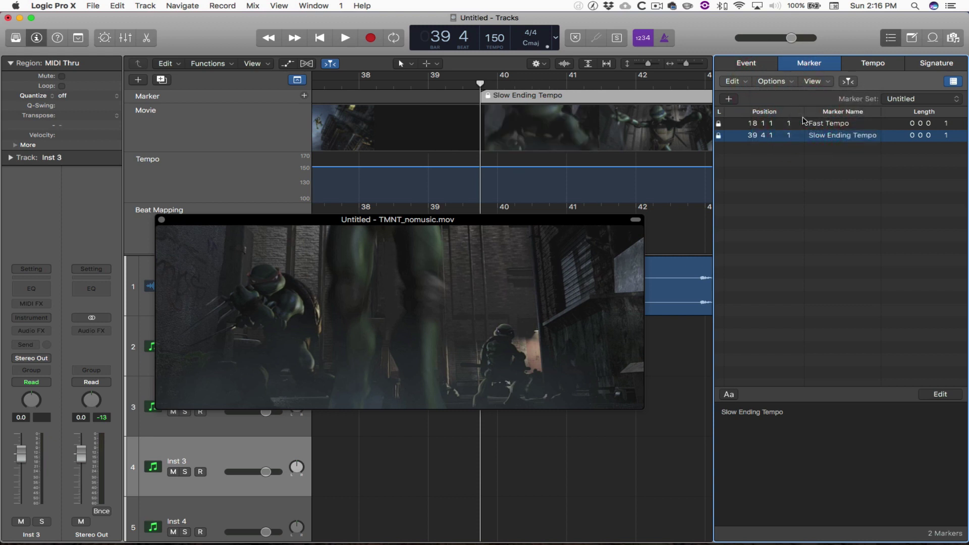
left_click(890, 39)
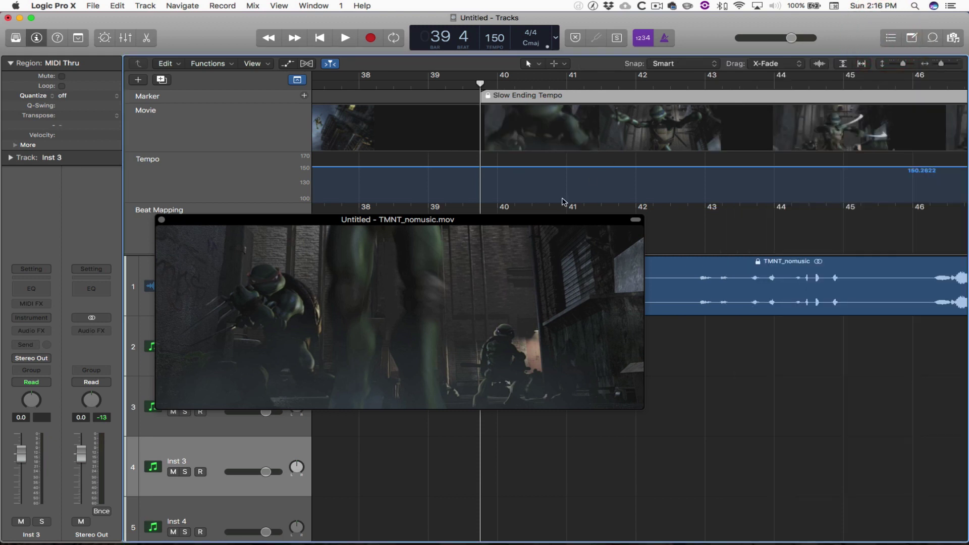
left_click_drag(503, 220, 372, 307)
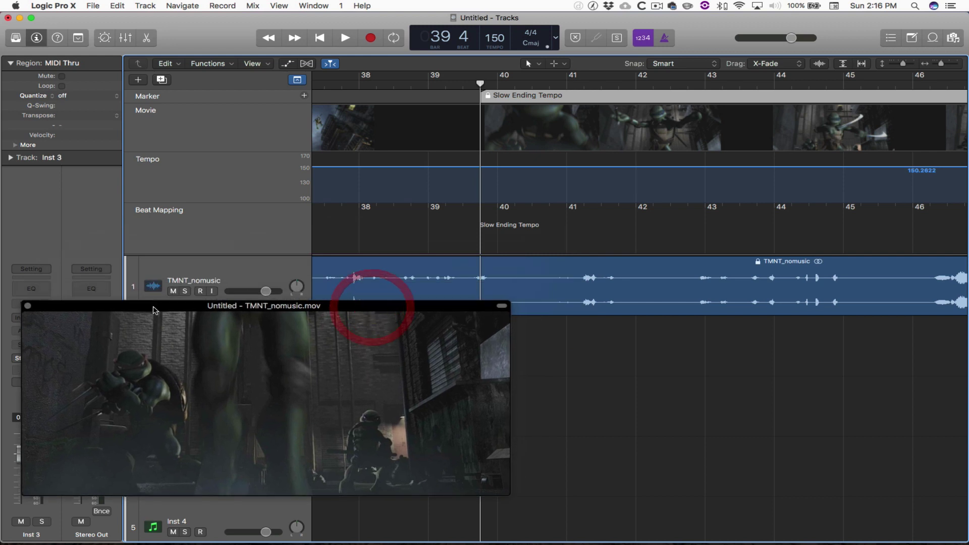
left_click_drag(29, 308, 30, 305)
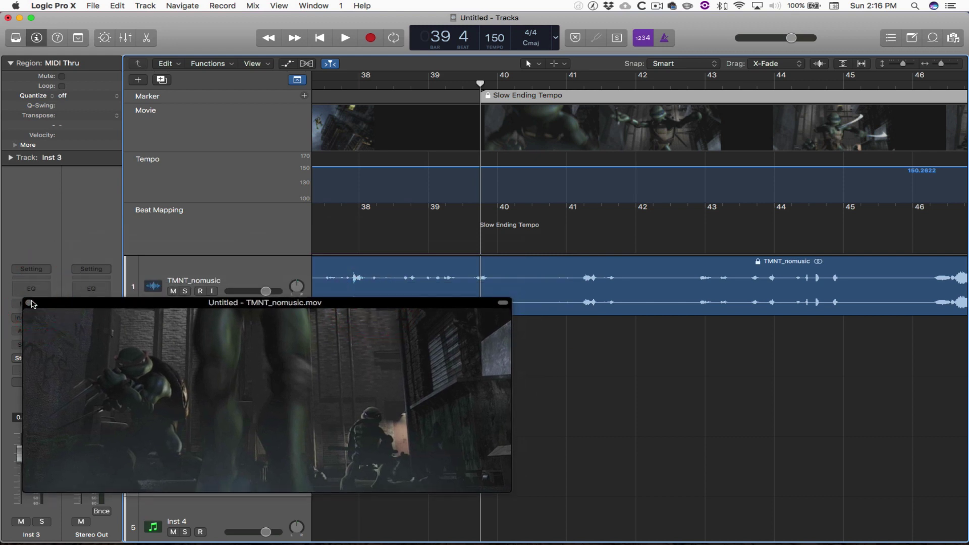
left_click(29, 303)
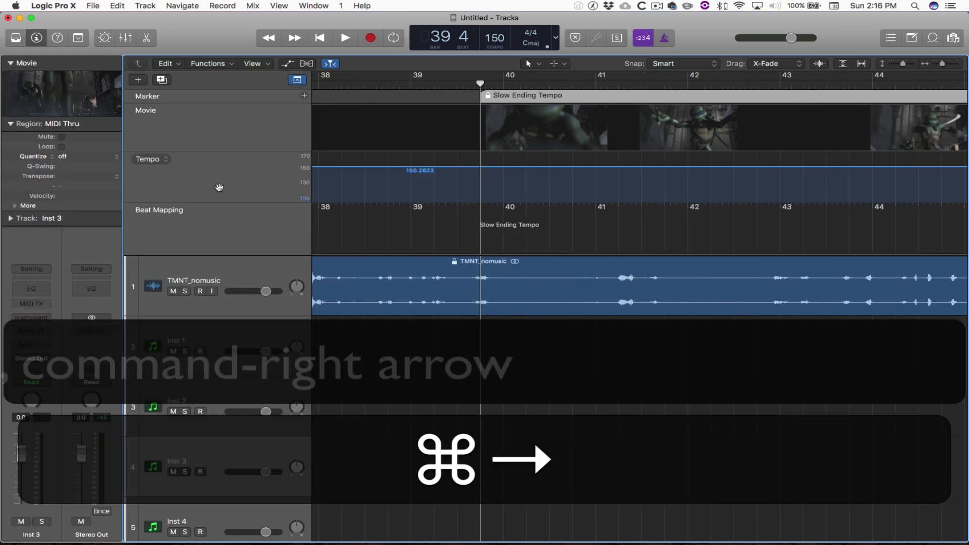
Zoom the tracks in horizontally and move the playhead back to bar 39 beat 1.
key("super+Right")
scroll(219, 187, "left", 3)
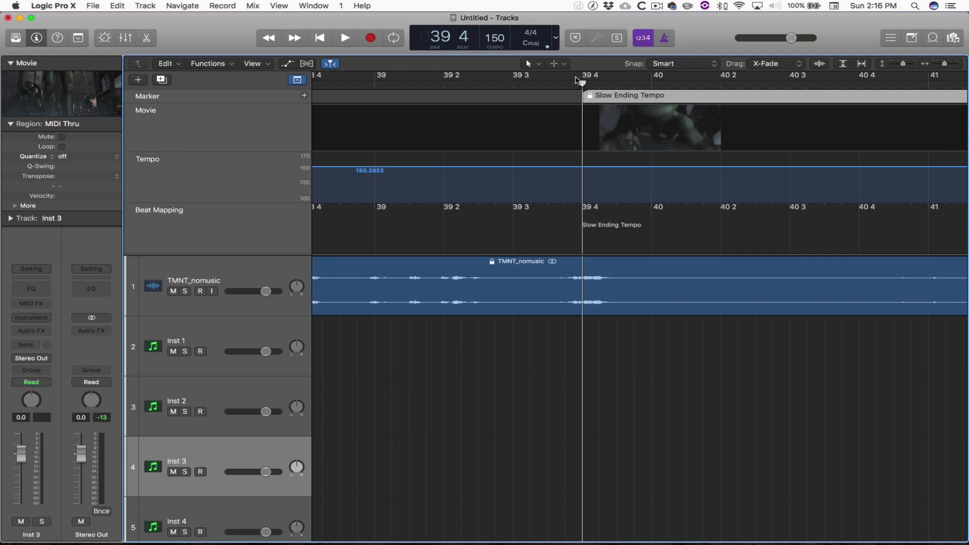
left_click_drag(580, 82, 418, 84)
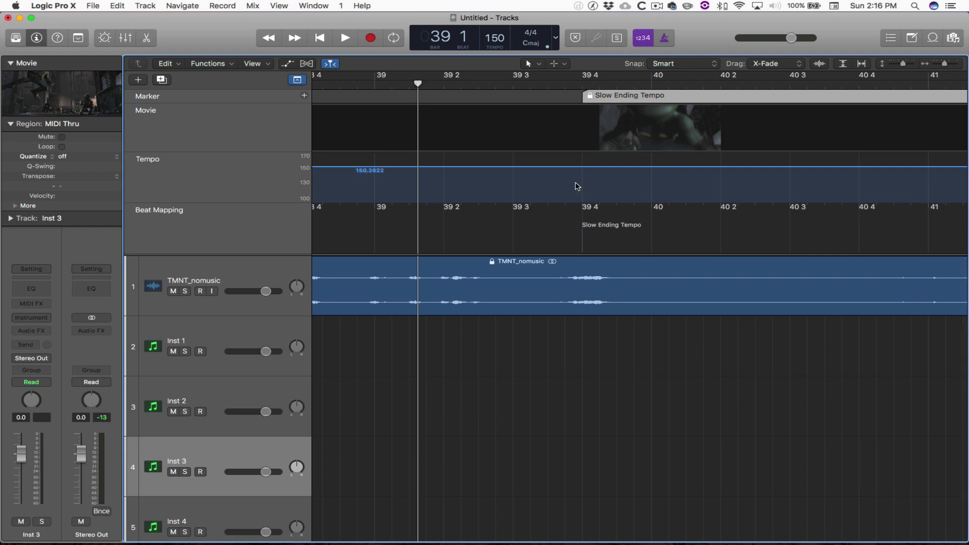
left_click(554, 174)
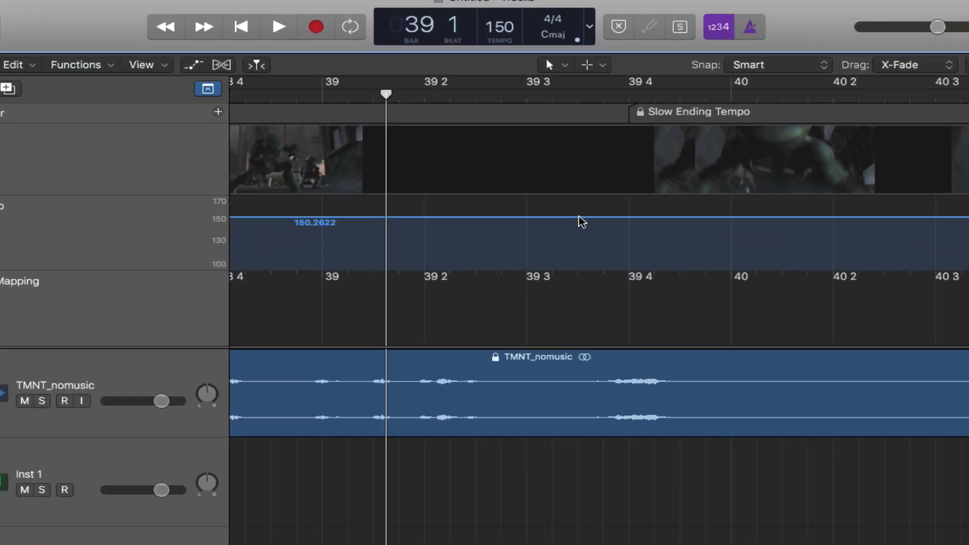
left_click(549, 167)
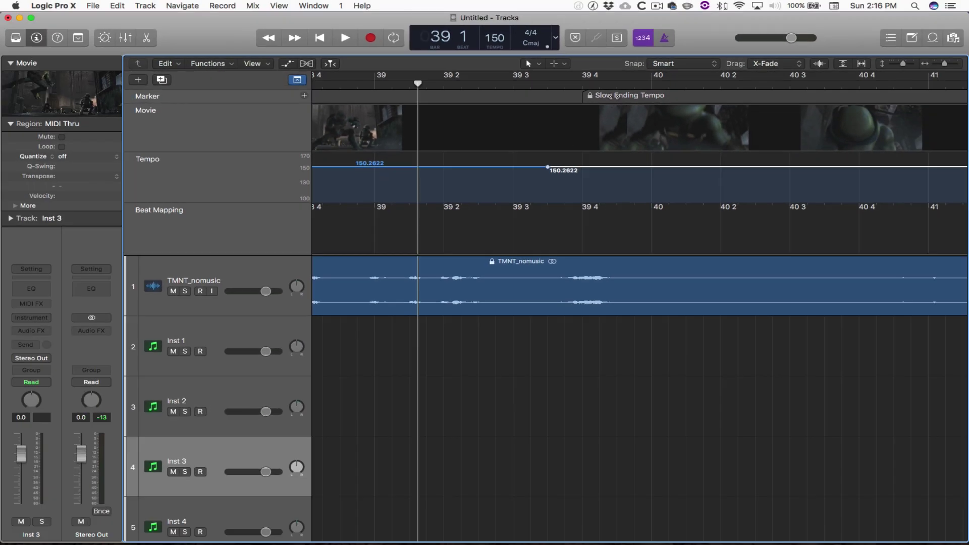
left_click(616, 96)
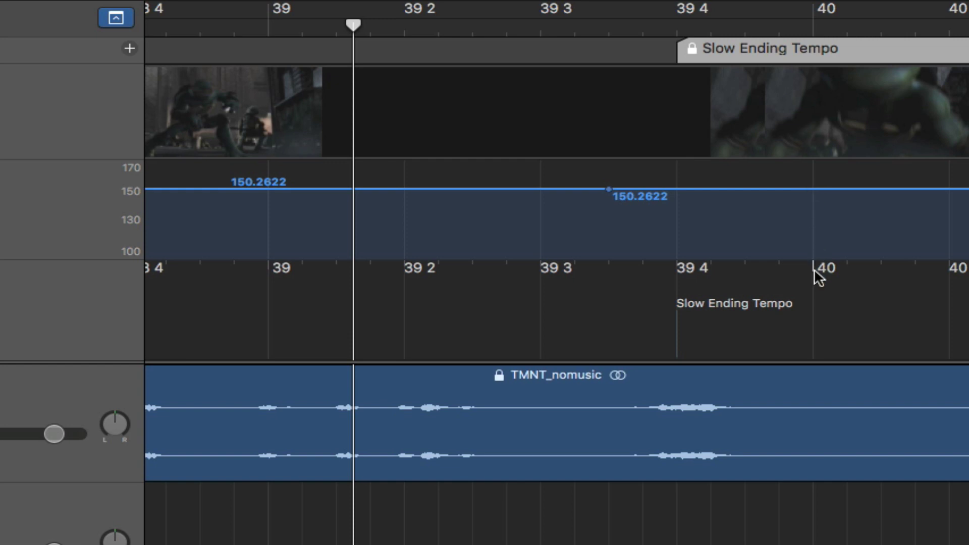
mouse_move(813, 268)
left_mouse_down()
mouse_move(782, 292)
mouse_move(671, 307)
left_mouse_up()
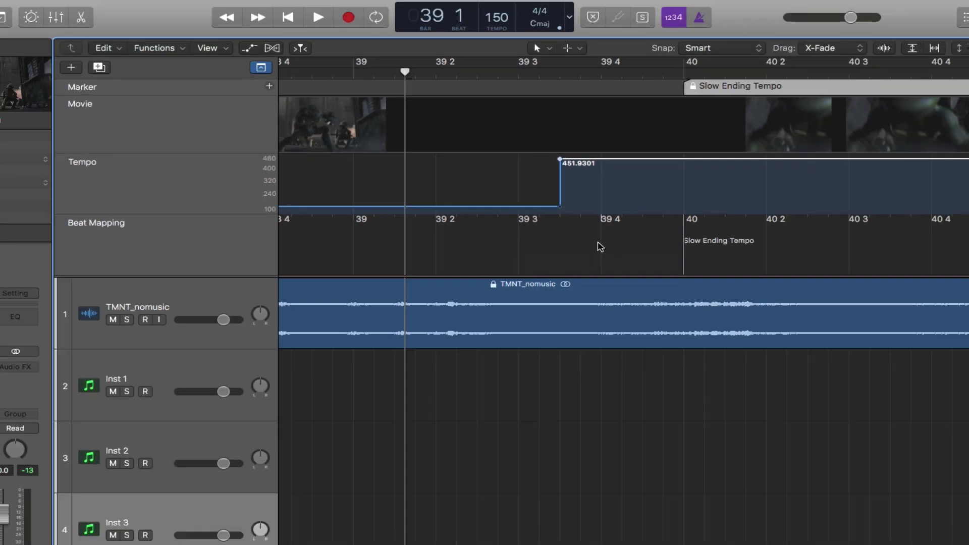
scroll(555, 212, "left", 15)
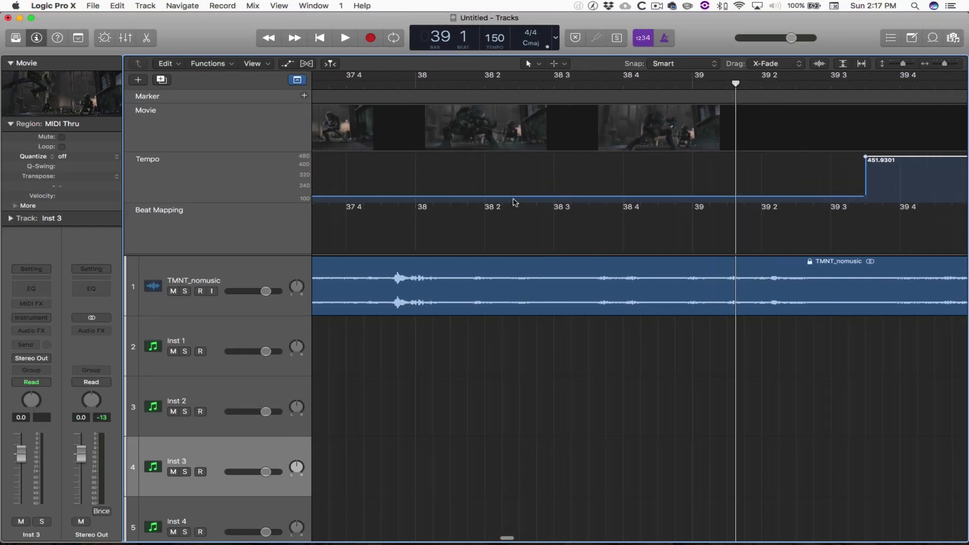
scroll(515, 201, "left", 20)
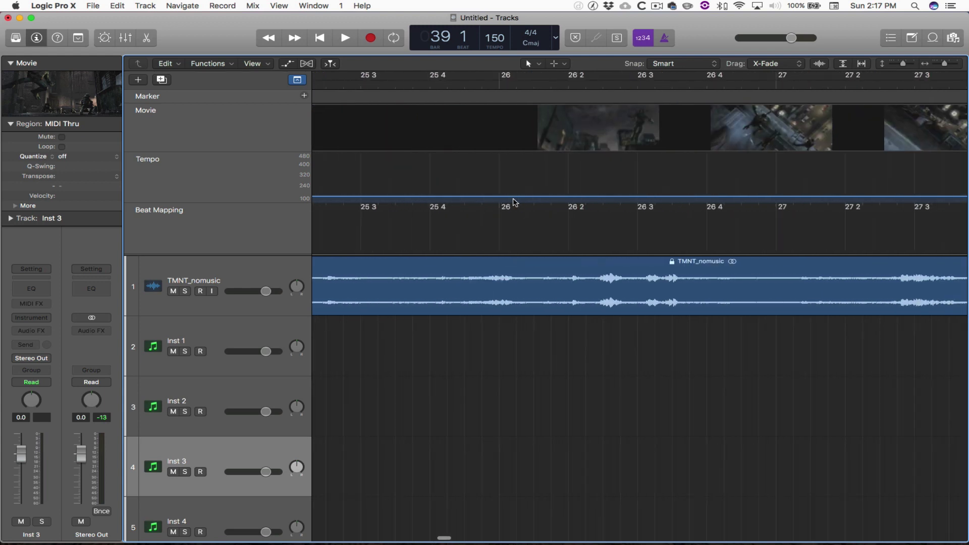
scroll(515, 202, "left", 3)
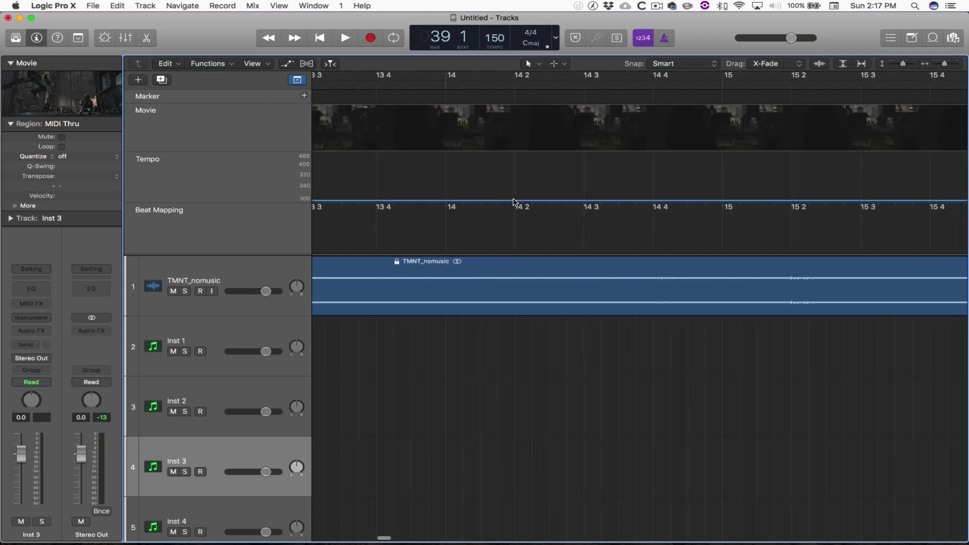
scroll(515, 202, "right", 10)
scroll(514, 202, "right", 3)
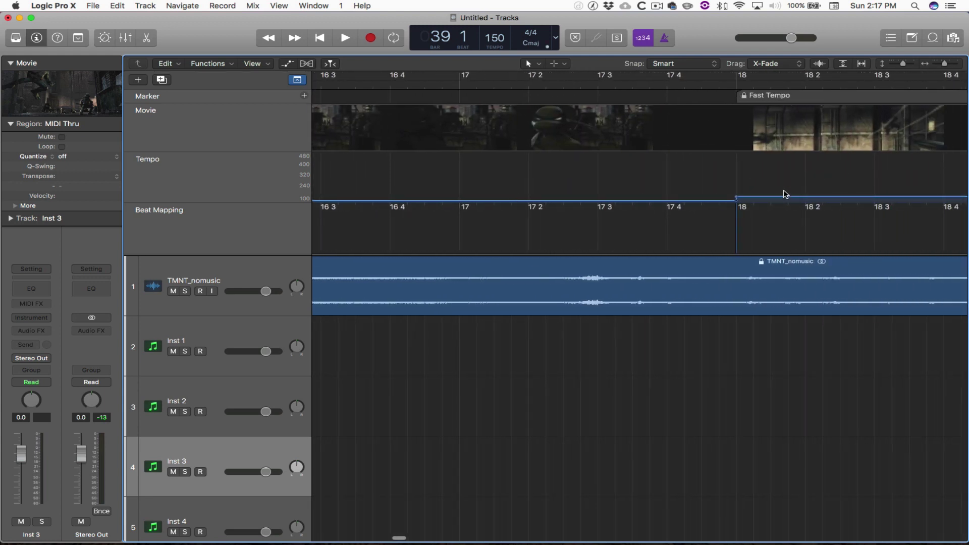
left_click(750, 199)
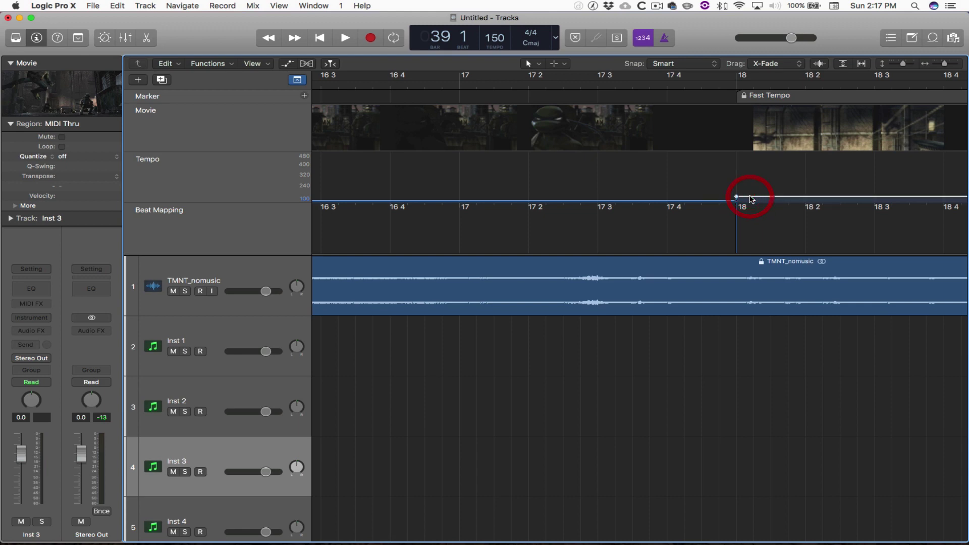
scroll(751, 199, "right", 20)
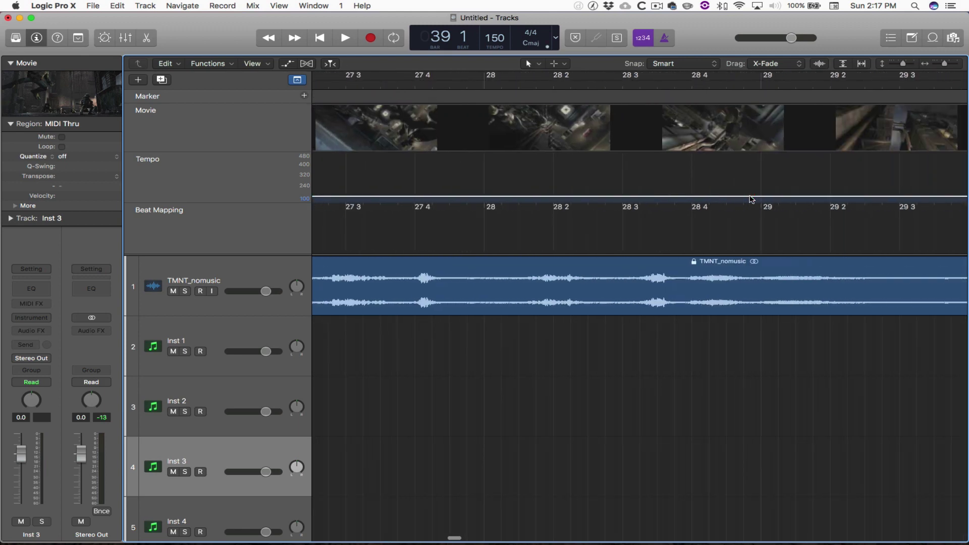
scroll(751, 199, "right", 20)
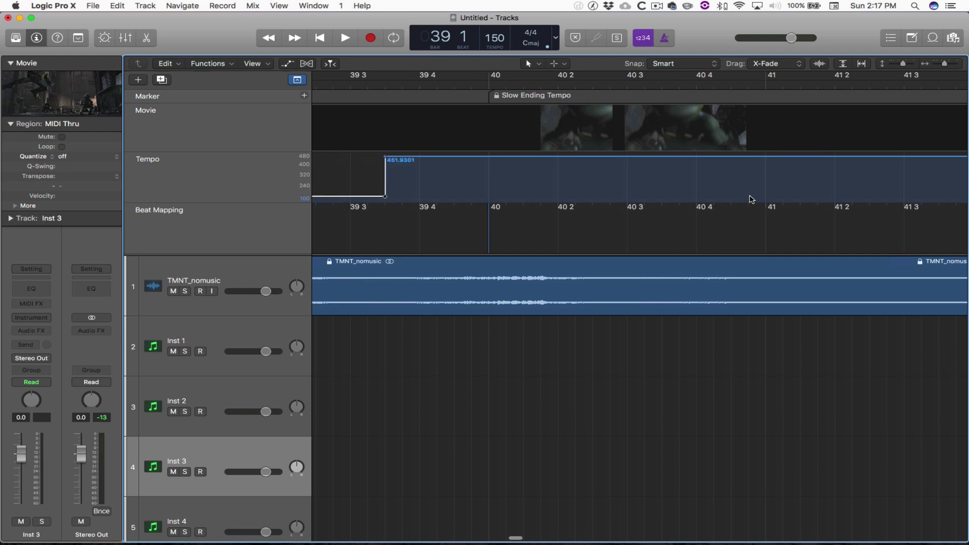
scroll(502, 183, "left", 2)
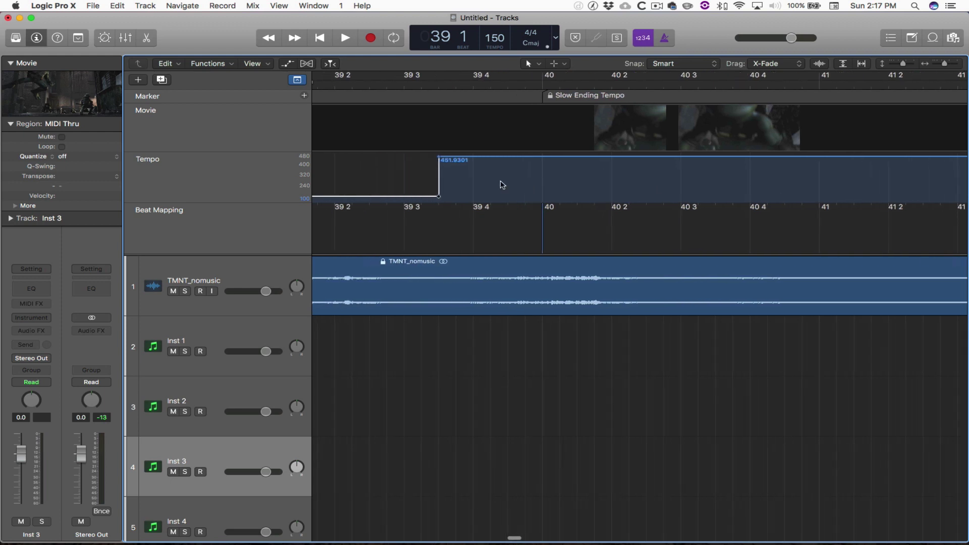
Add a tempo point at bar 40, drop the later tempo to about 66, and scrub around bar 39.
left_click(544, 160)
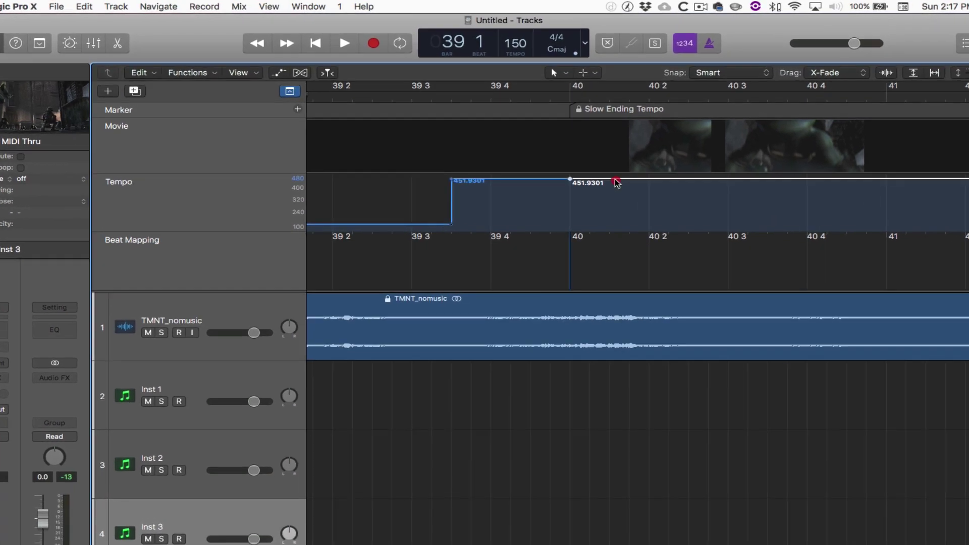
left_click_drag(594, 168, 633, 409)
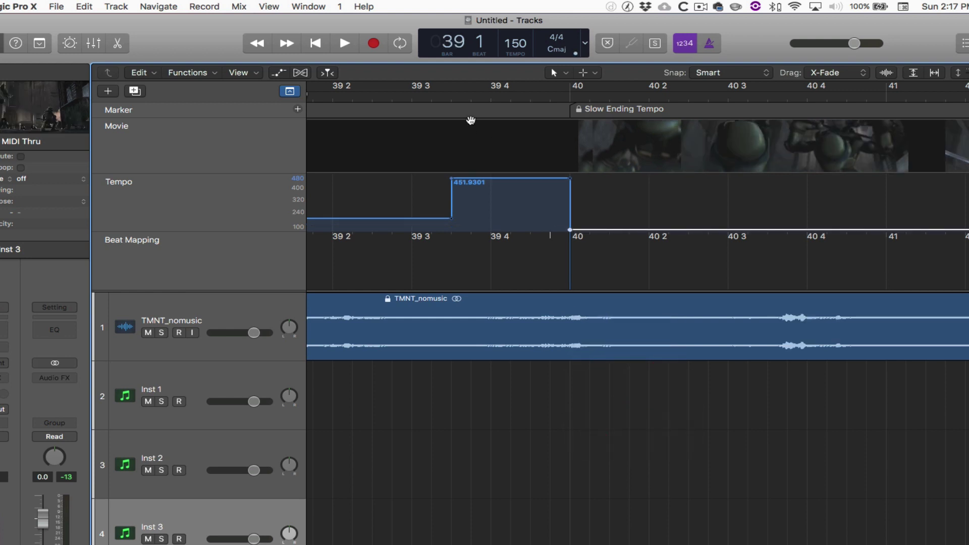
scroll(739, 221, "left", 5)
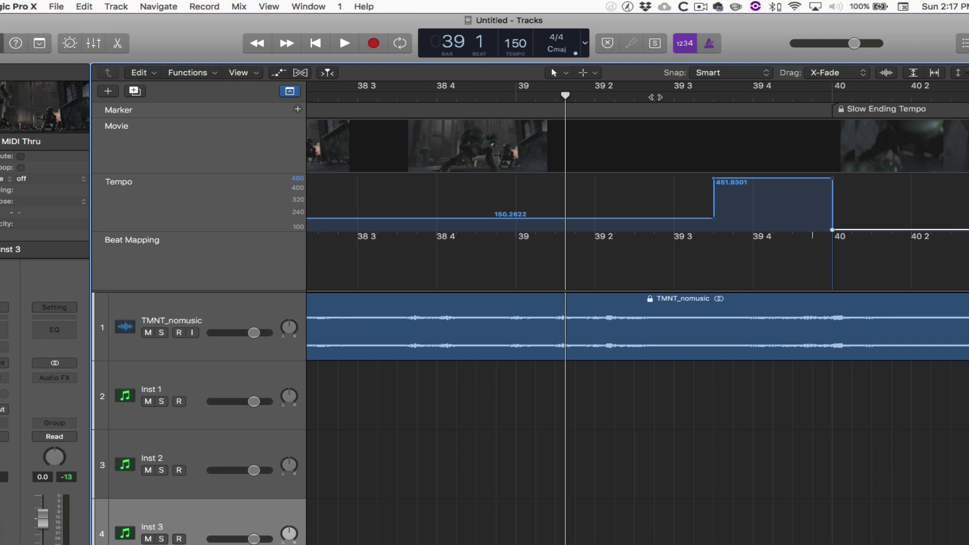
left_click_drag(565, 96, 830, 127)
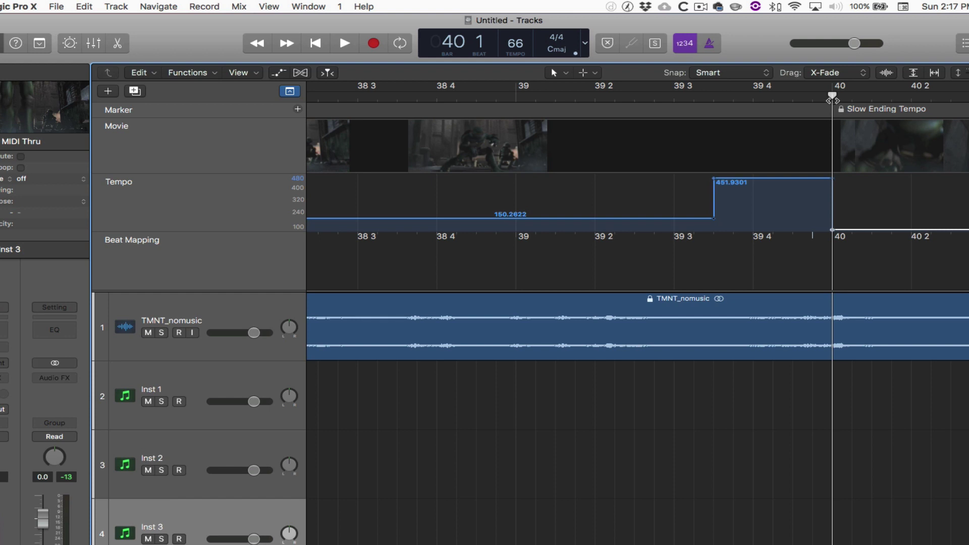
left_click_drag(833, 96, 830, 123)
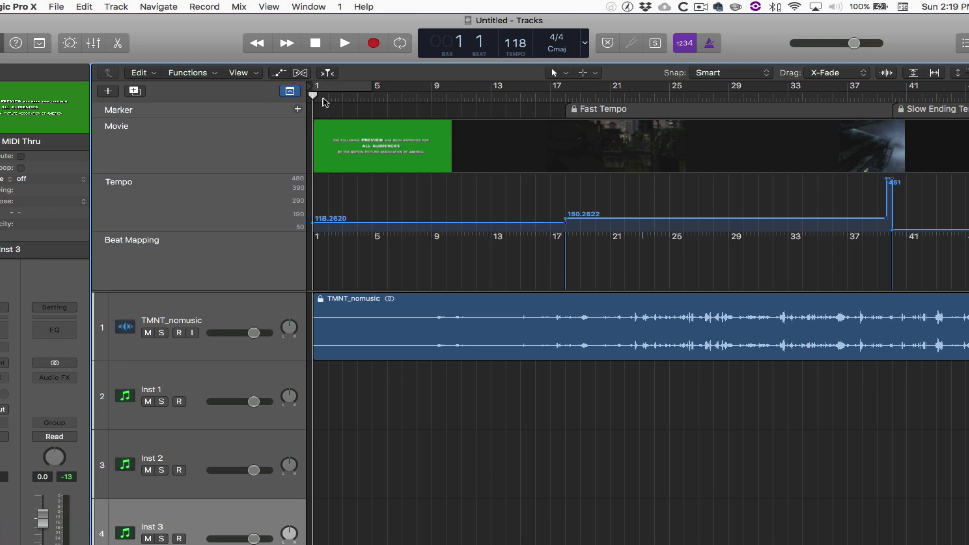
left_click_drag(312, 95, 905, 123)
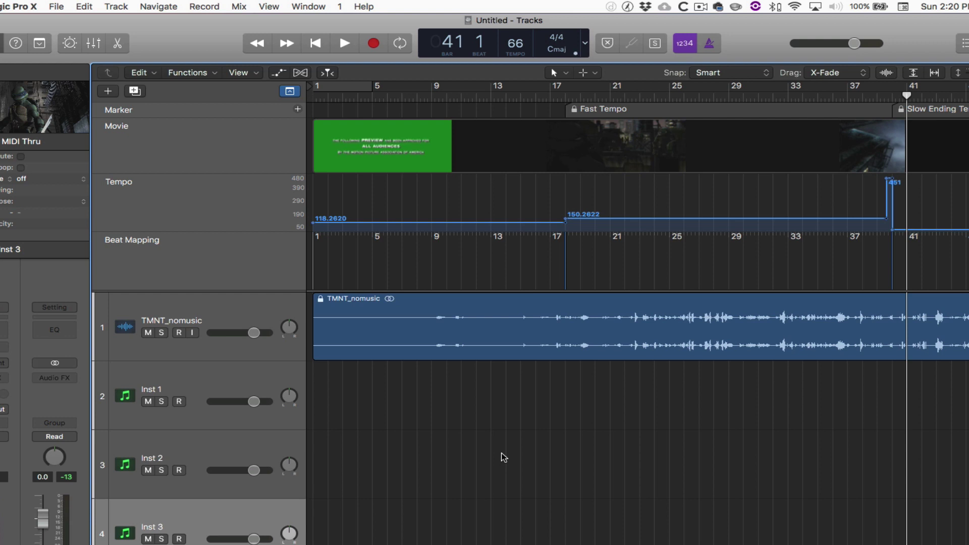
Mute the original TMNT_nomusic audio track and choose File > Movie > Export Audio to Movie.
left_click(148, 332)
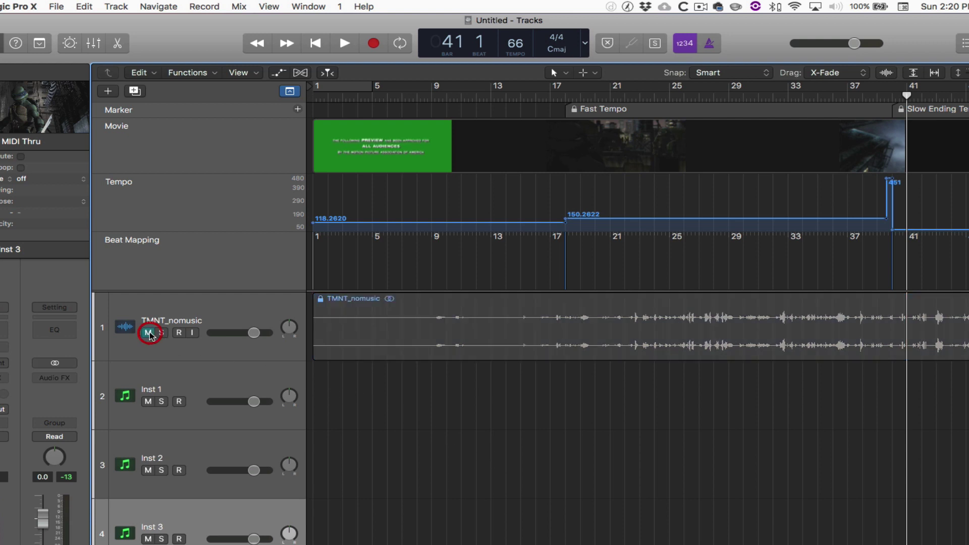
left_click(66, 4)
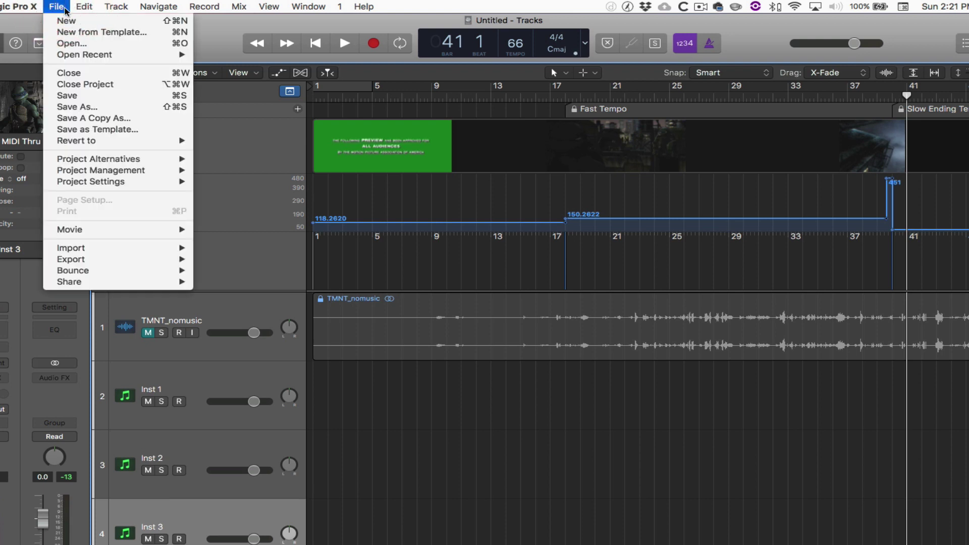
mouse_move(120, 231)
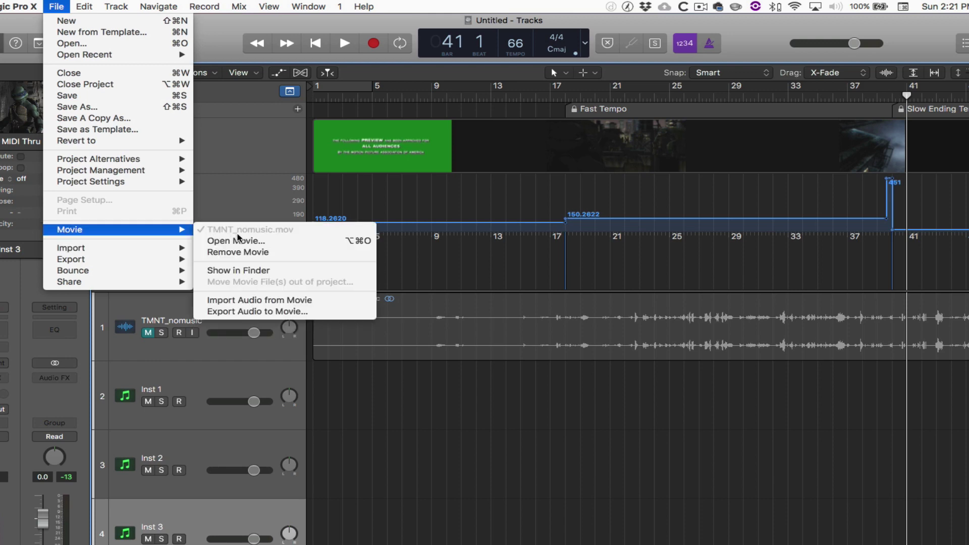
left_click(287, 311)
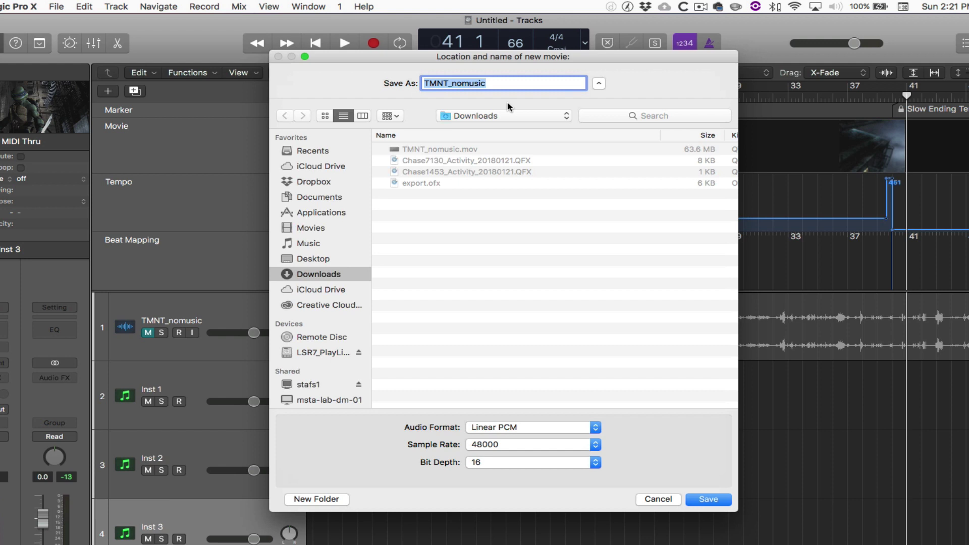
Replace 'nomusic' in the movie name with the author's name, enable track 1, and export.
left_click(460, 81)
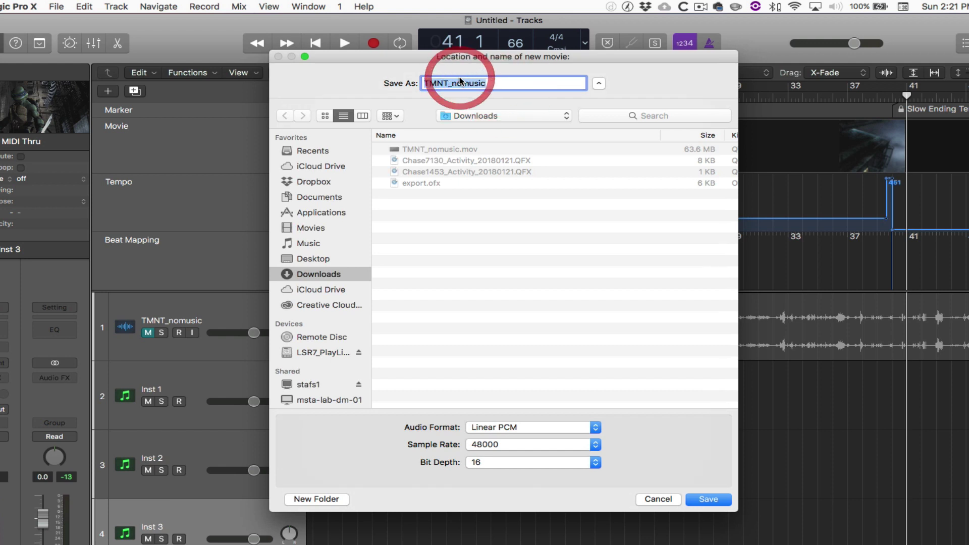
left_click(469, 83)
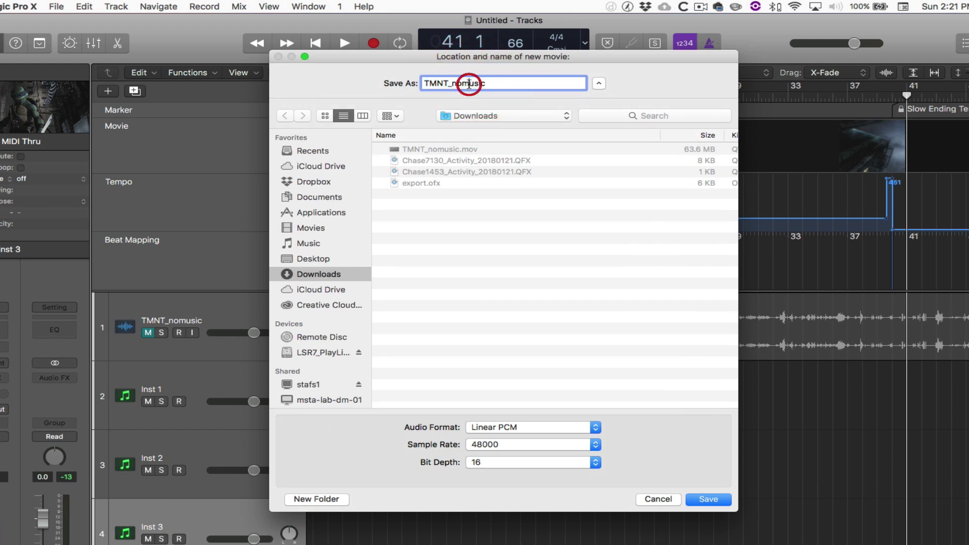
left_click_drag(516, 82, 452, 83)
type("S")
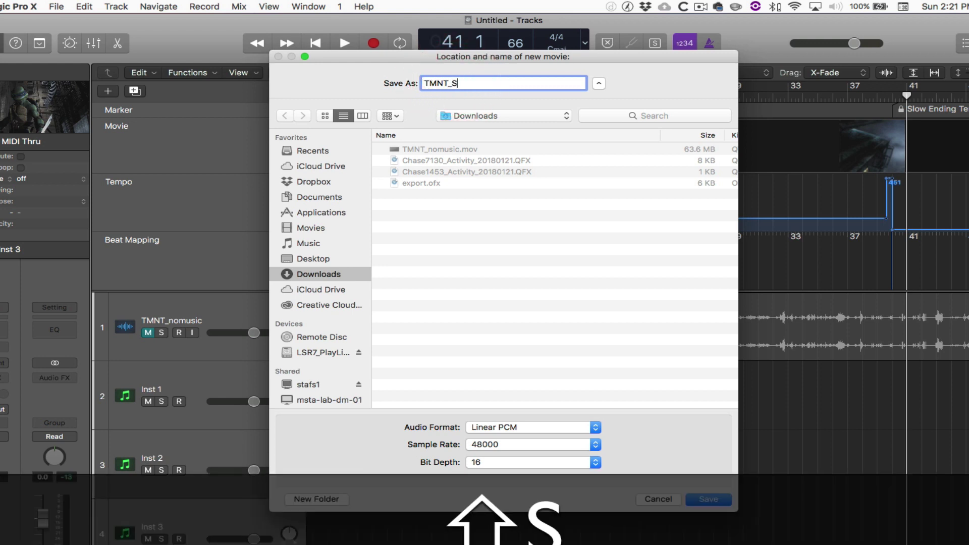
type("hawnHarrel")
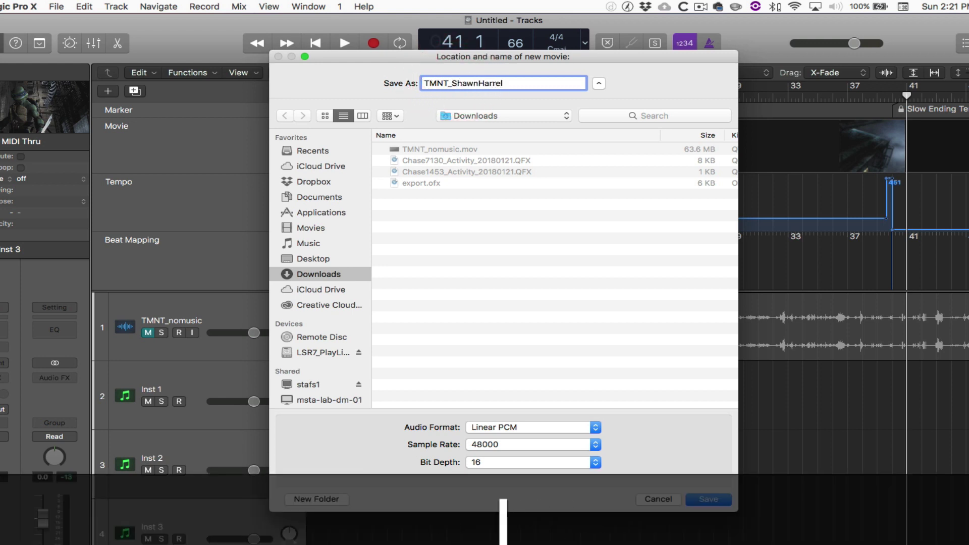
key("Return")
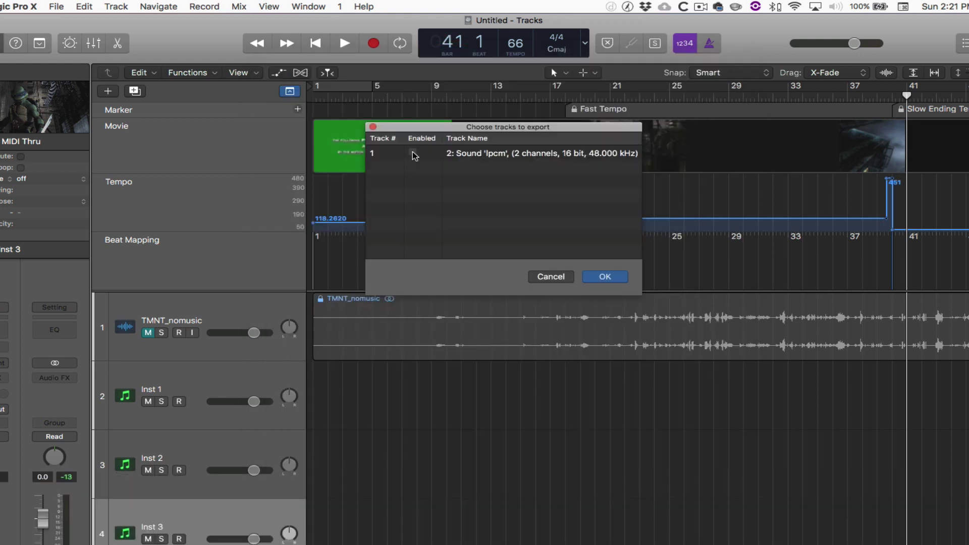
left_click(413, 153)
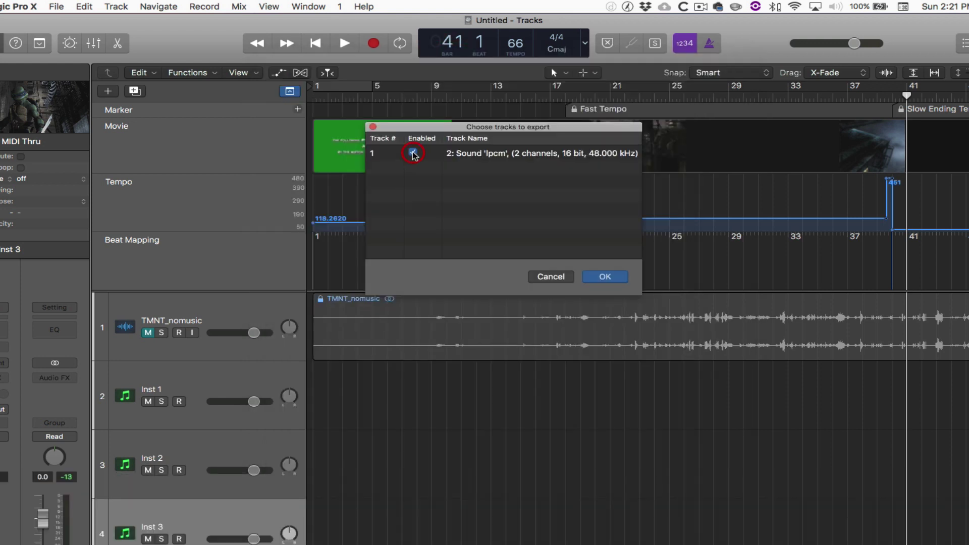
left_click(616, 281)
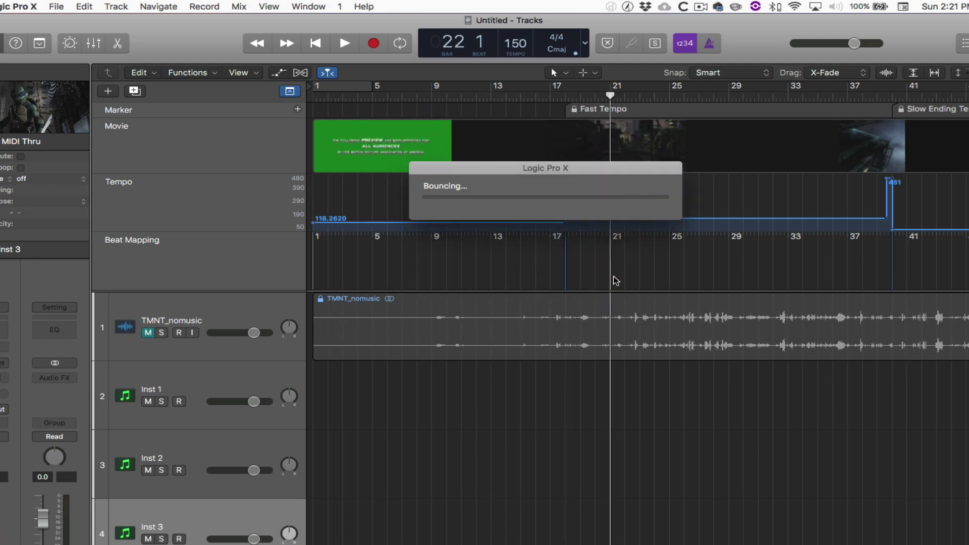